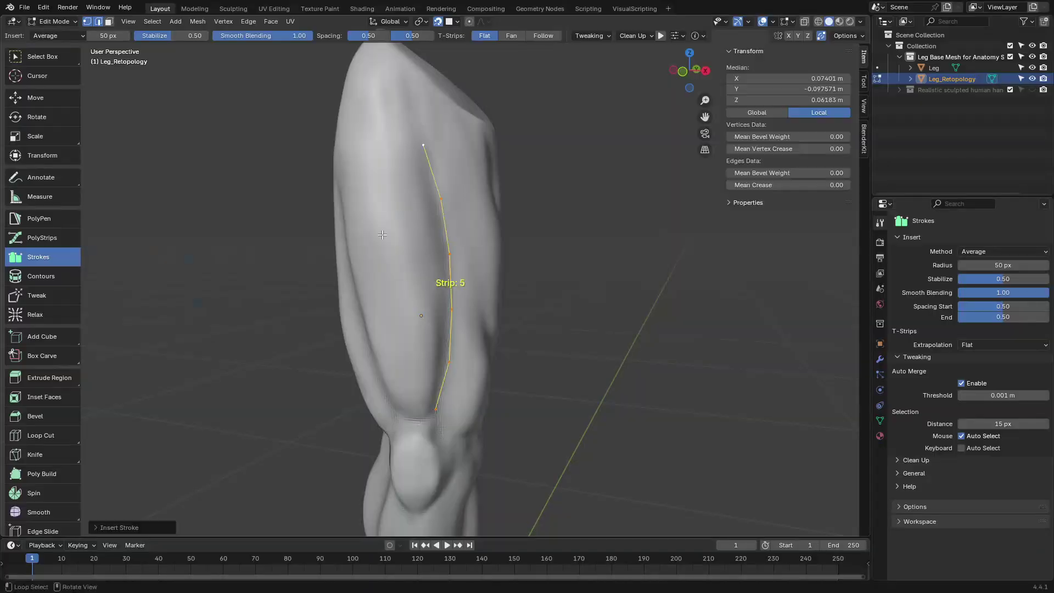
Draw a five-segment quad strip along the thigh and add moulton_station and snowy forest path HDRIs
drag(463, 409, 396, 161)
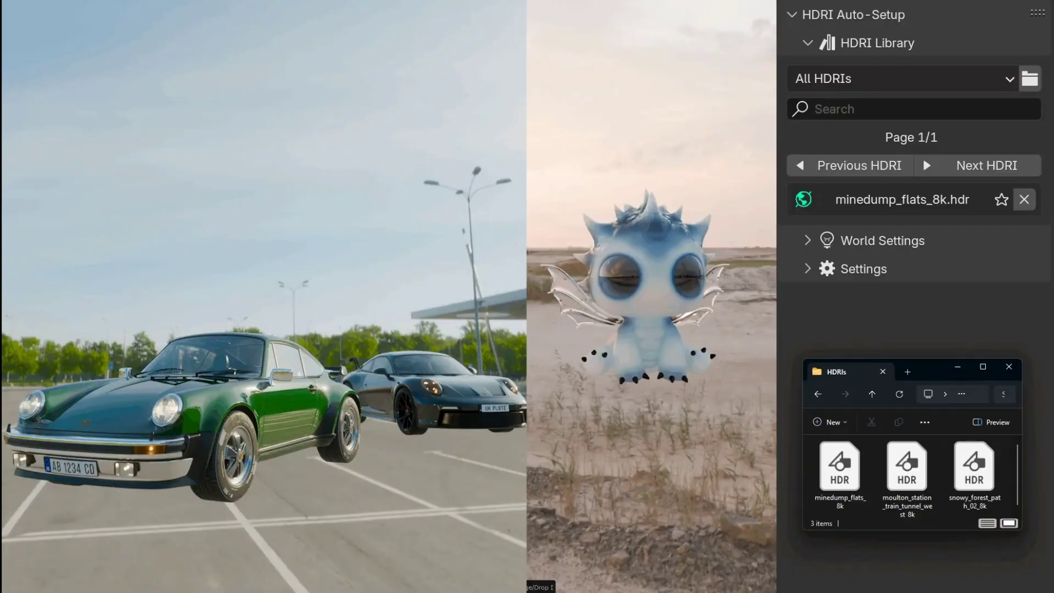
drag(907, 472, 648, 329)
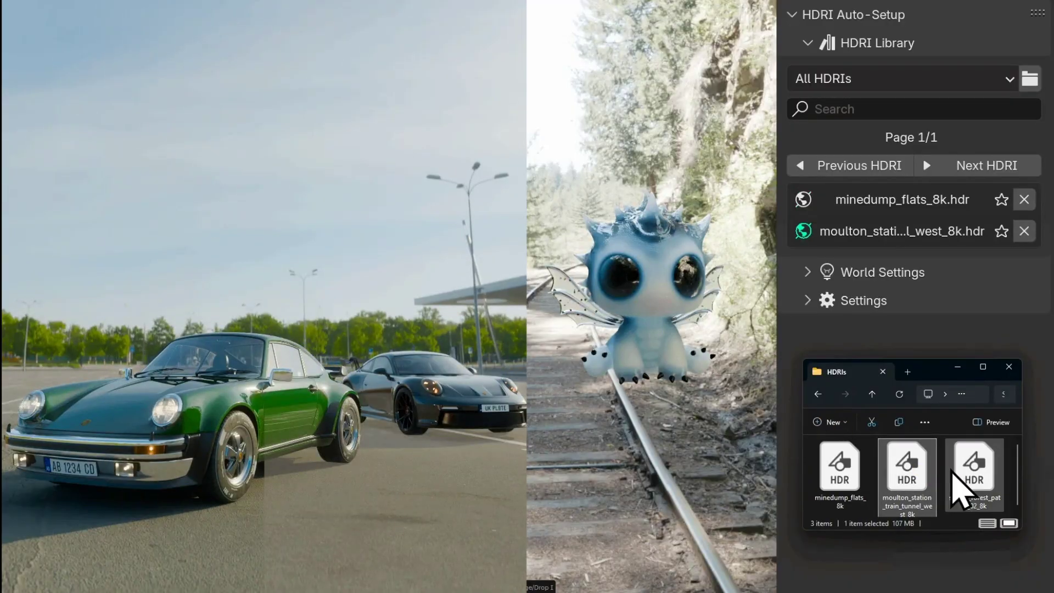
drag(972, 483, 765, 369)
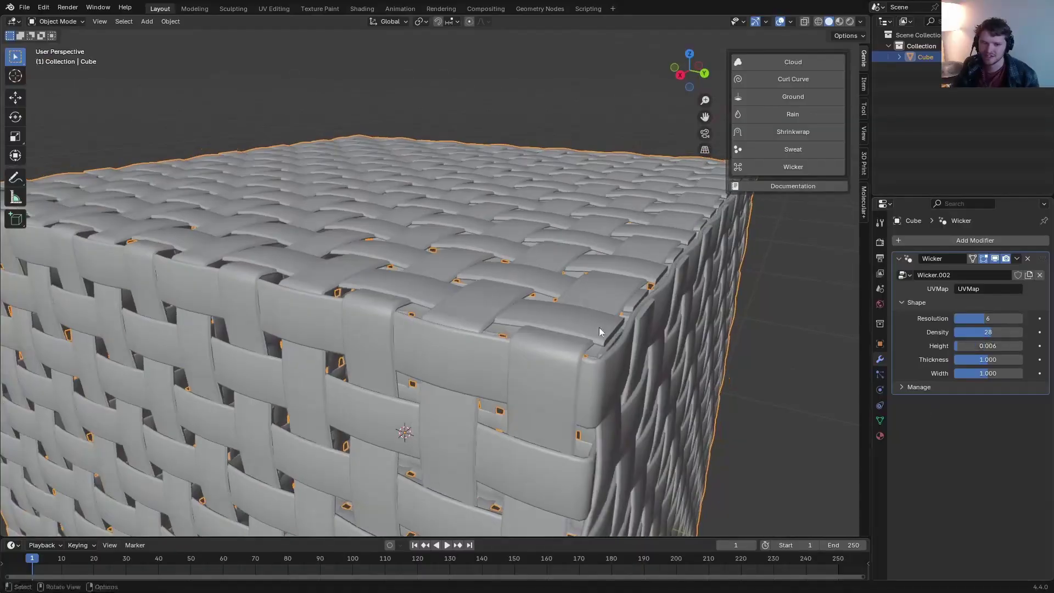
Generate a normal map from the stump character's bark image
middle_drag(599, 327, 459, 353)
scroll(459, 354, up, 3)
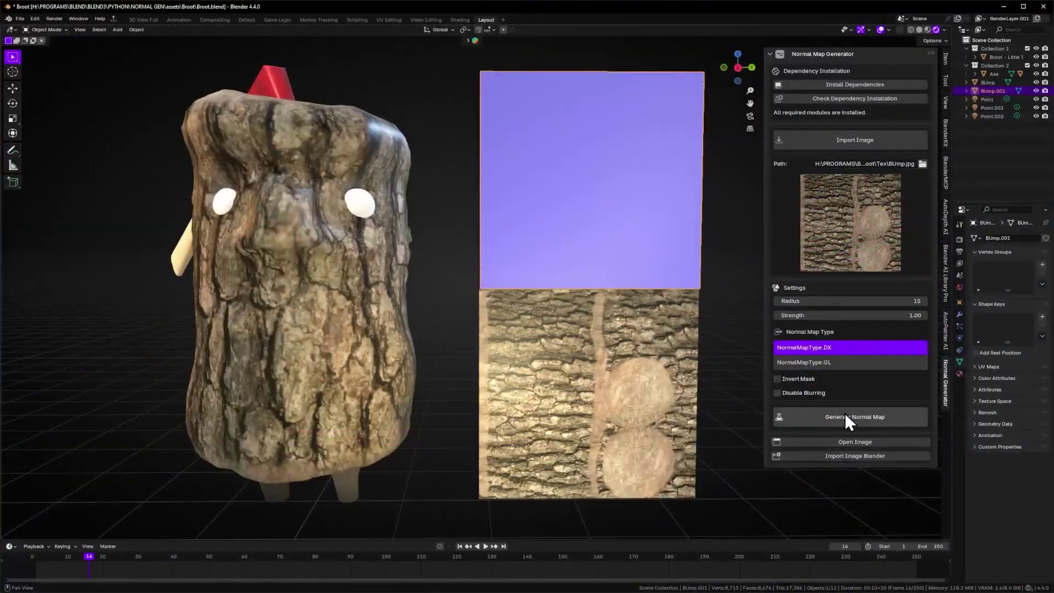
click(845, 413)
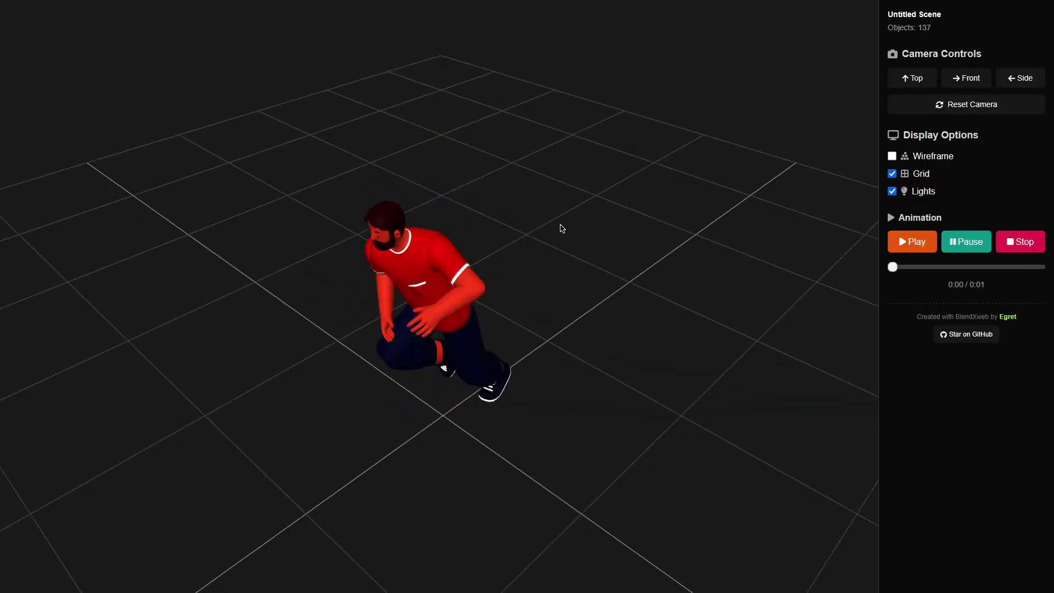
scroll(553, 200, up, 5)
scroll(548, 206, down, 6)
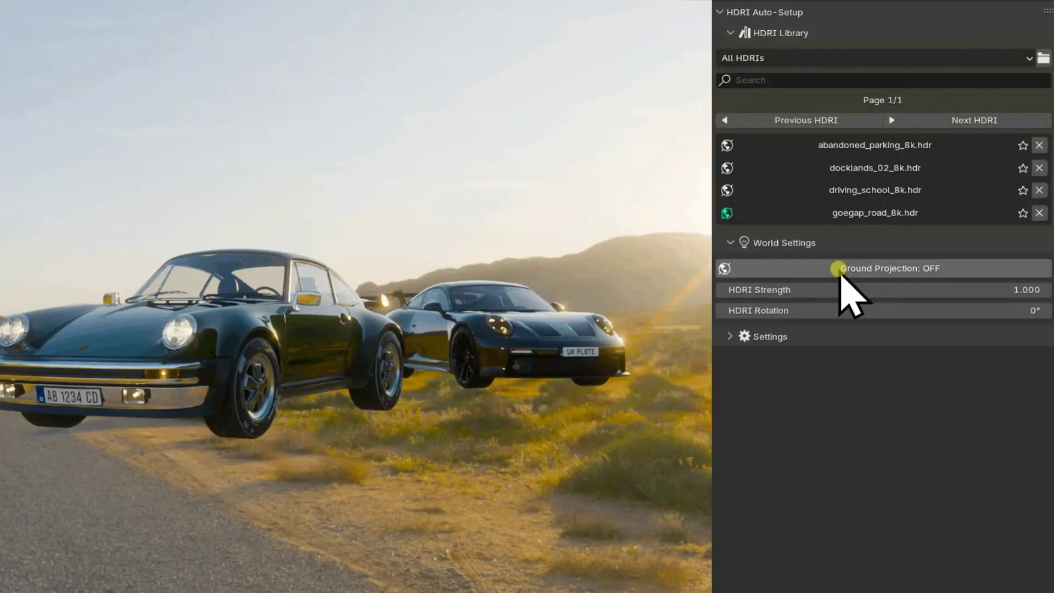
Enable ground projection, cycle through driving_school, docklands and abandoned_parking, then rotate the HDRI
click(839, 269)
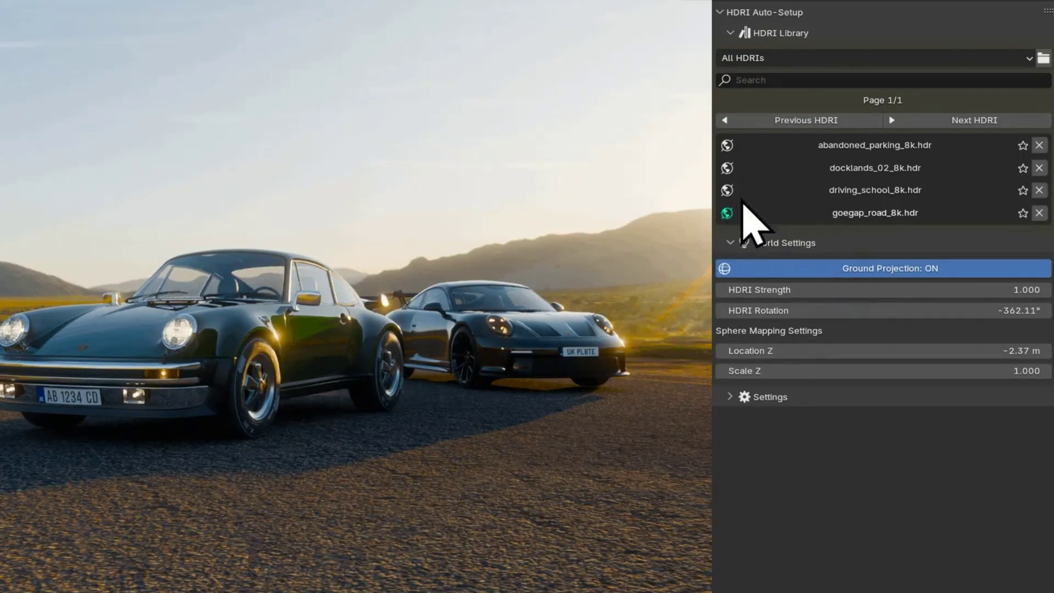
click(730, 192)
click(728, 168)
click(728, 145)
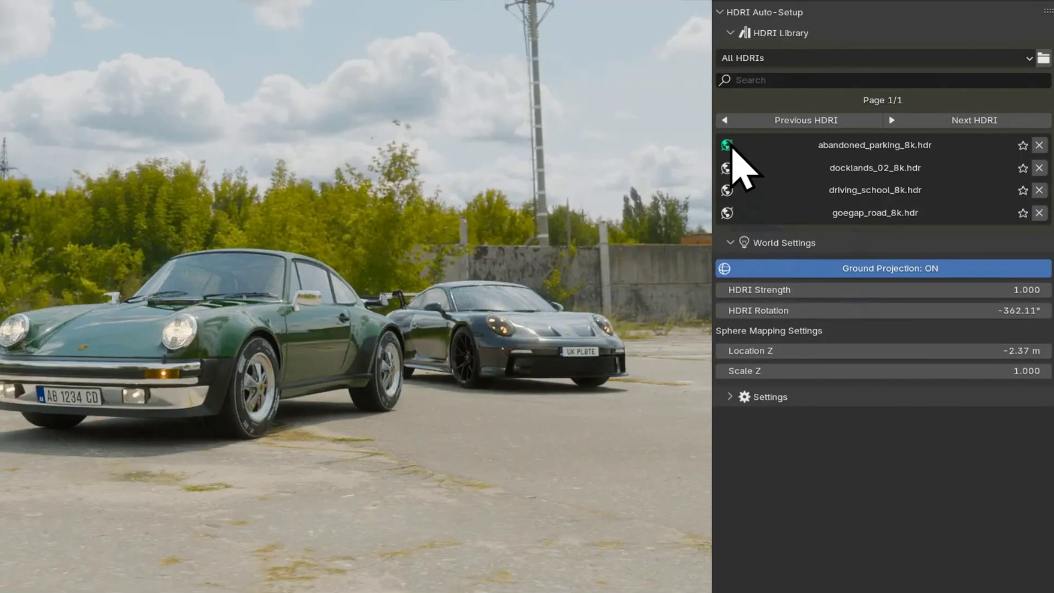
click(731, 242)
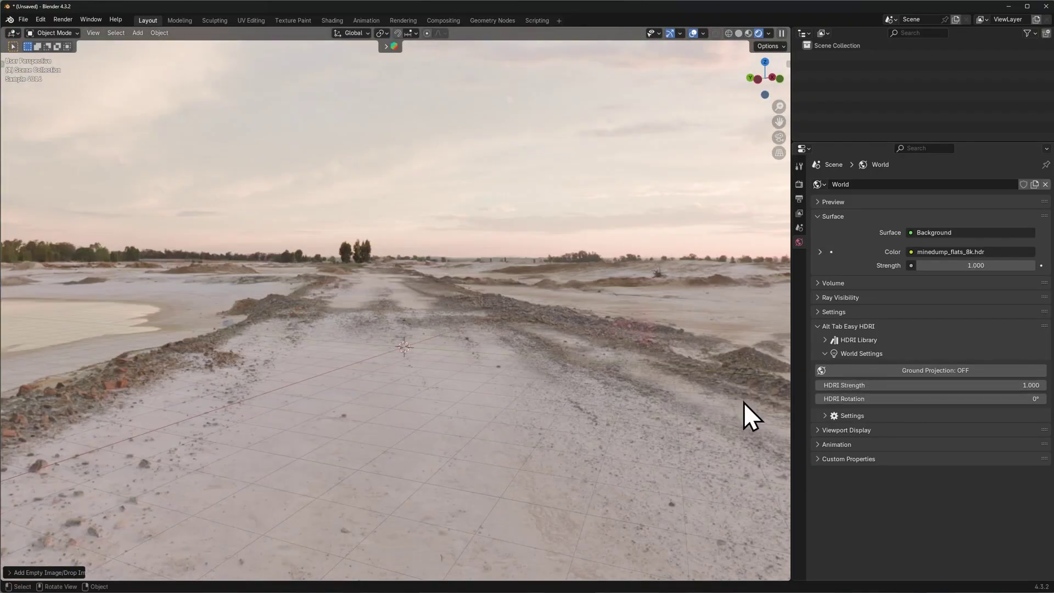
mouse_move(933, 398)
mouse_down()
mouse_move(966, 398)
mouse_move(933, 399)
mouse_up()
Show the scene world HDRI in Material Preview, rotated to -54°
click(748, 33)
click(781, 33)
click(745, 94)
drag(673, 294, 729, 292)
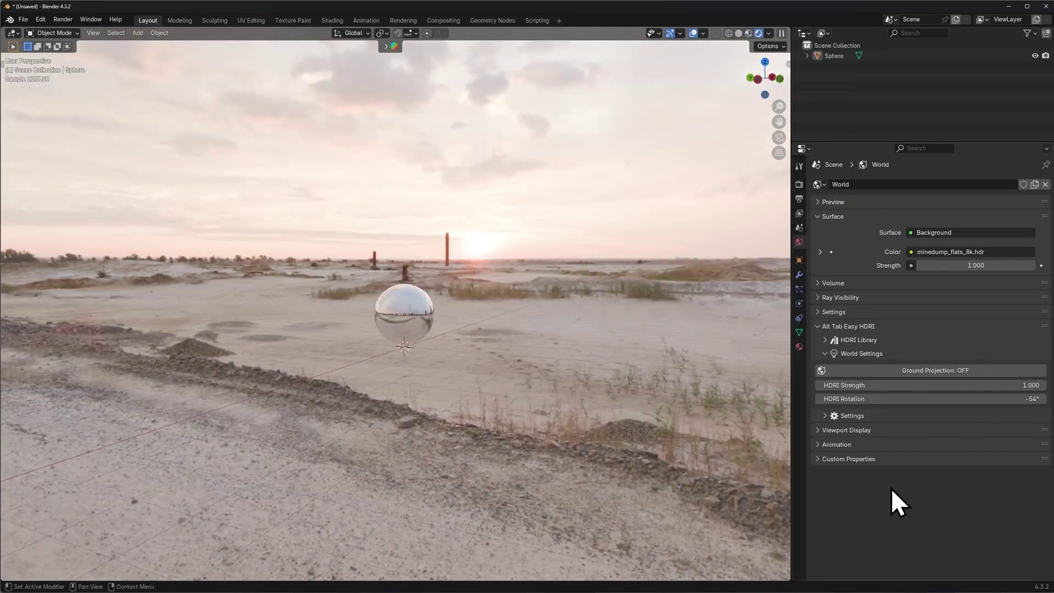
middle_drag(757, 363, 511, 192)
middle_drag(377, 214, 548, 318)
Enable ground projection with dome Scale Z 1.310 and switch to Rendered shading
click(840, 370)
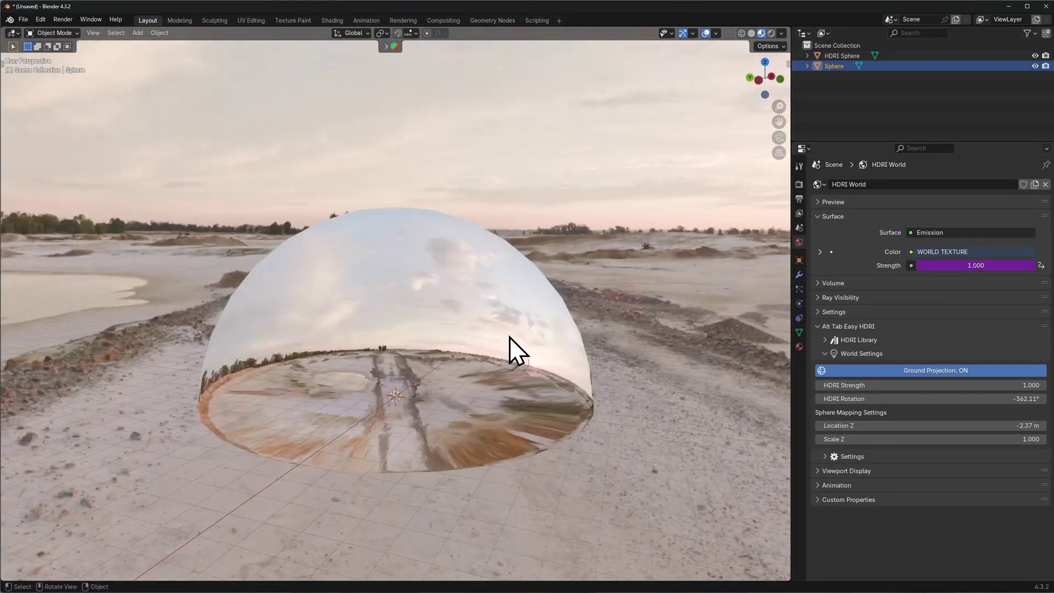
drag(878, 439, 933, 440)
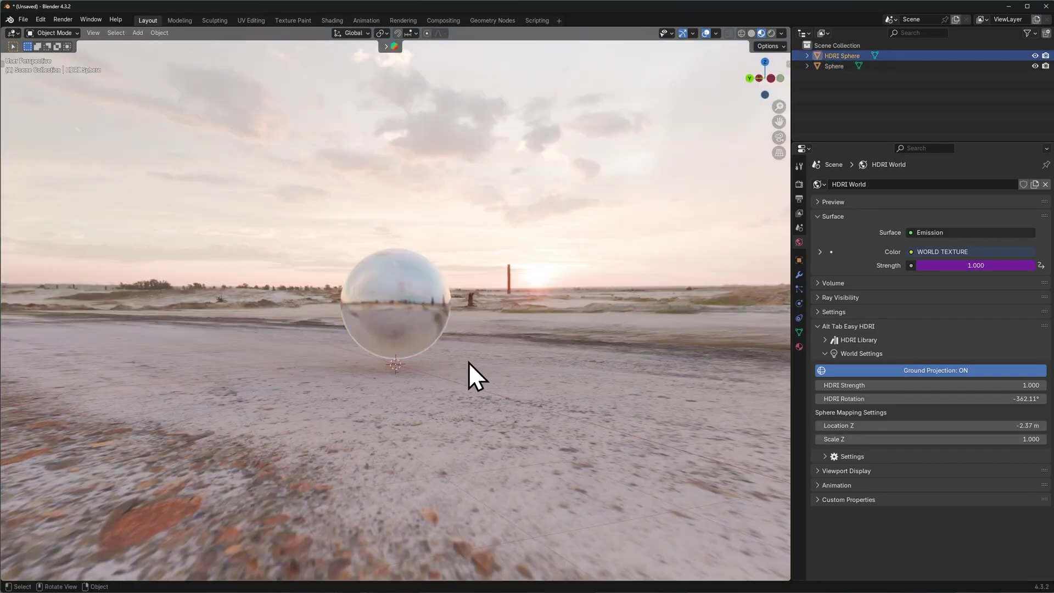
mouse_move(519, 383)
middle_down()
mouse_move(691, 382)
mouse_move(568, 367)
mouse_move(559, 381)
mouse_move(615, 378)
middle_up()
click(771, 33)
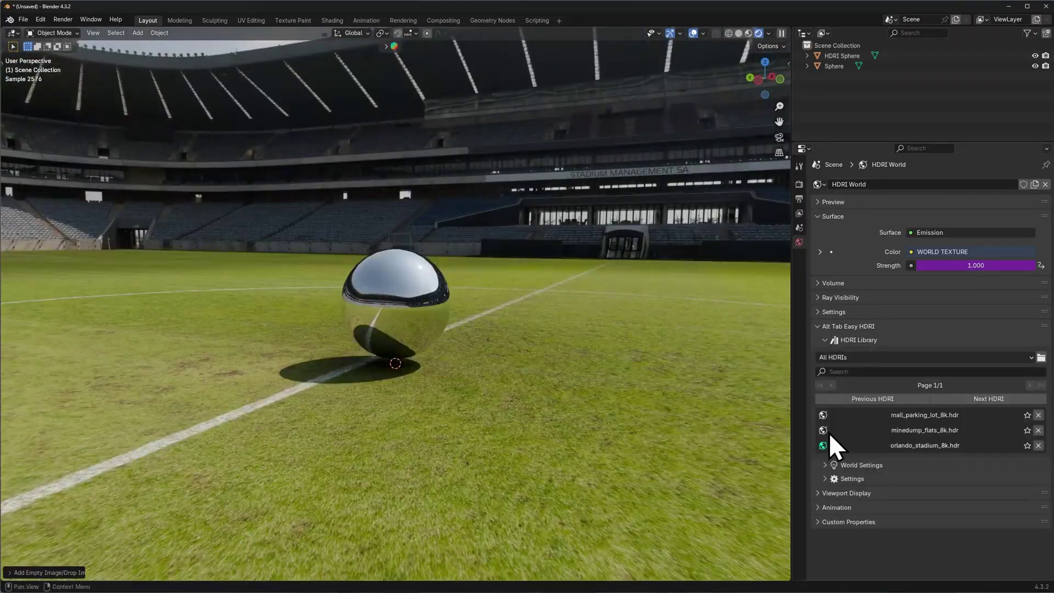
Set the environment to mall_parking_lot, keeping the All HDRIs category
click(822, 415)
click(922, 430)
click(928, 415)
click(868, 357)
click(872, 354)
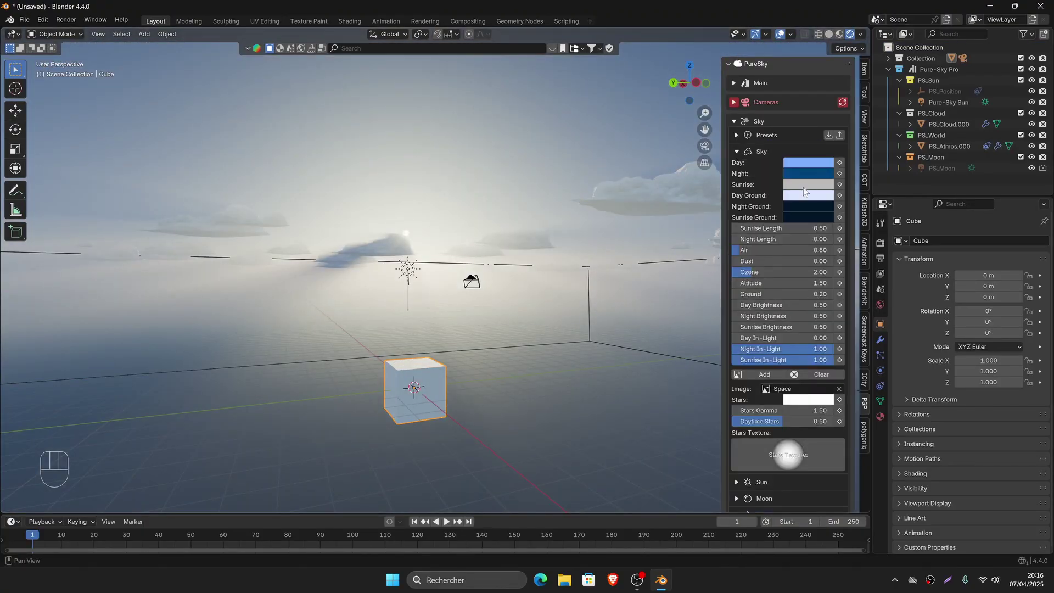
Apply PureSky sky preset 08 and expand the environment and camera clipping settings
click(803, 187)
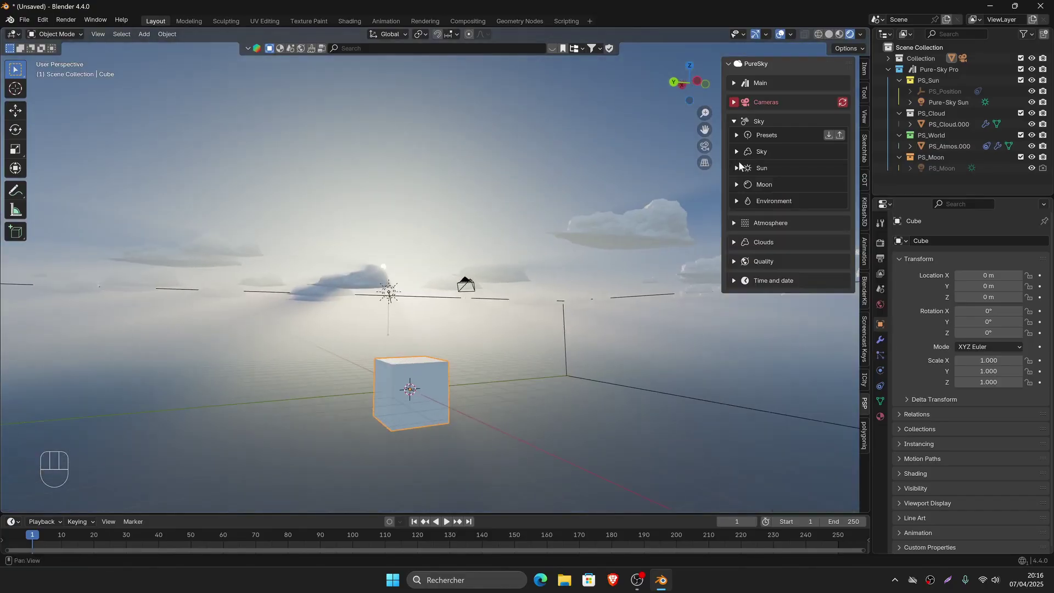
click(736, 201)
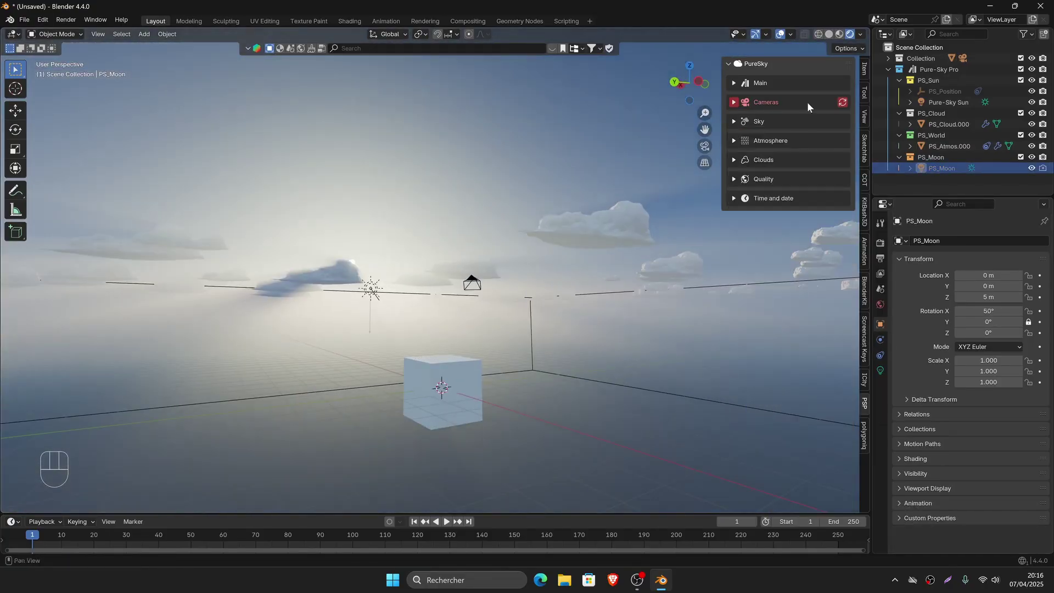
click(843, 102)
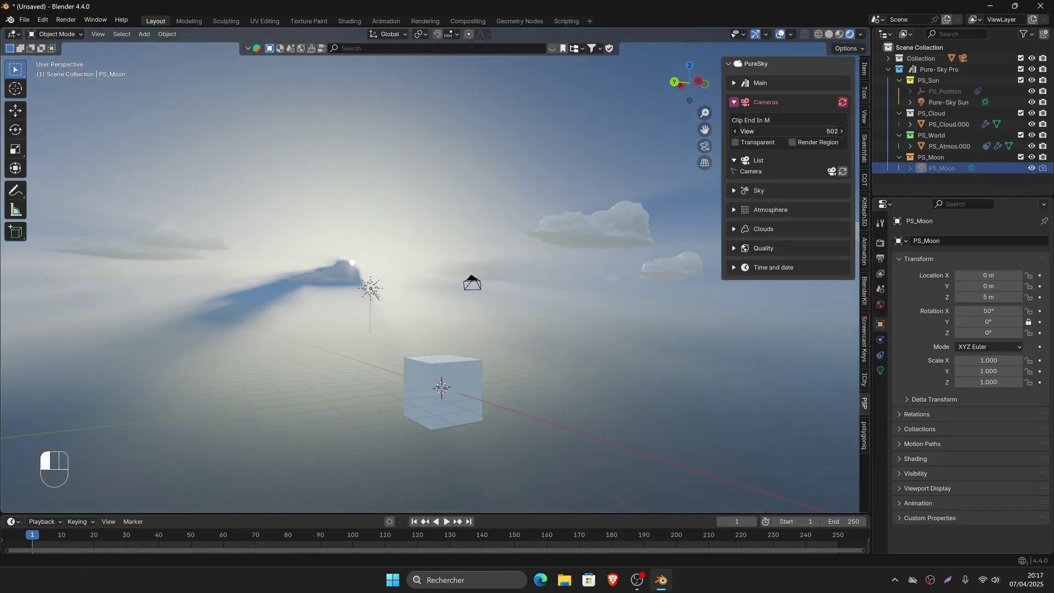
Inspect the PureSky cloud material and object settings, then collapse cloud generation and Clouds
click(763, 160)
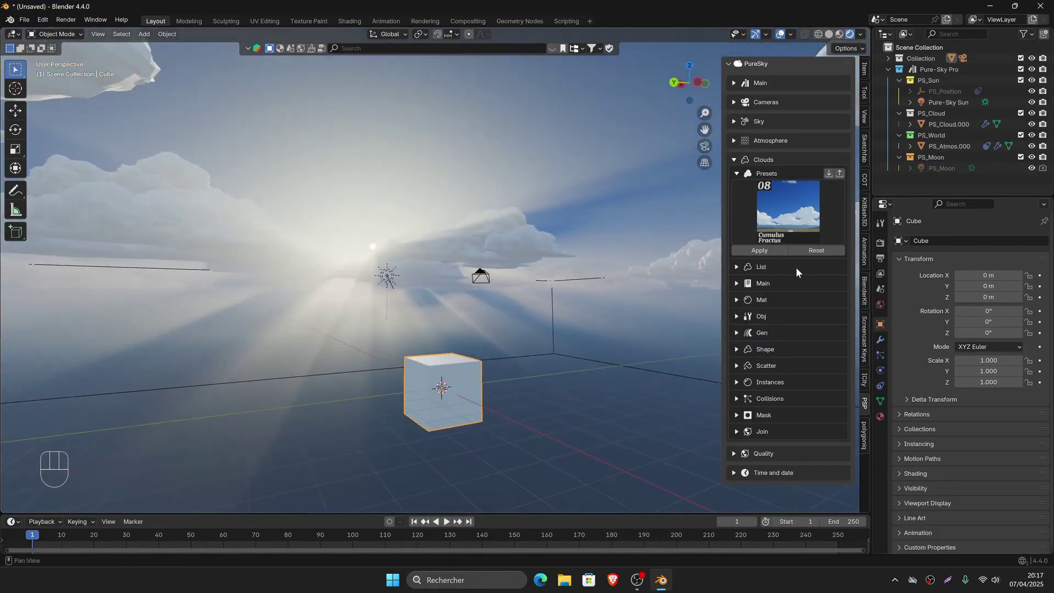
middle_drag(603, 329, 560, 324)
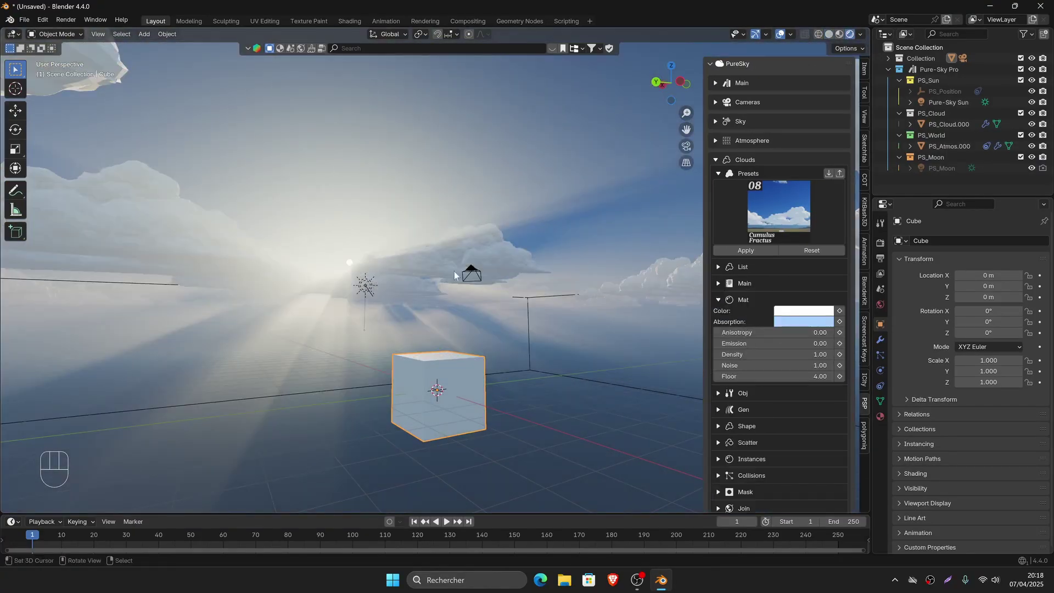
click(743, 393)
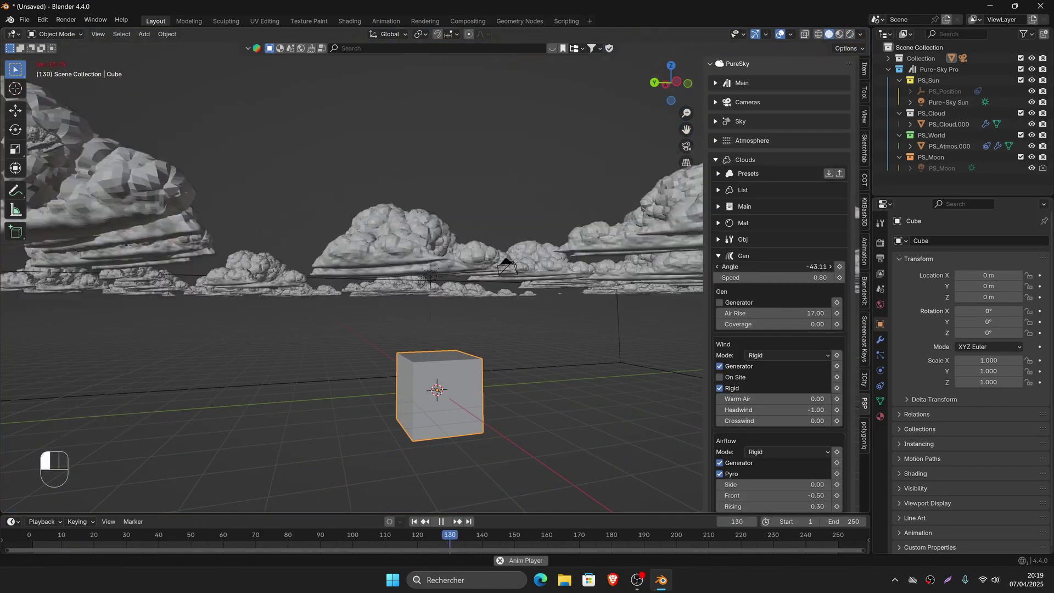
scroll(763, 247, down, 5)
scroll(763, 247, up, 6)
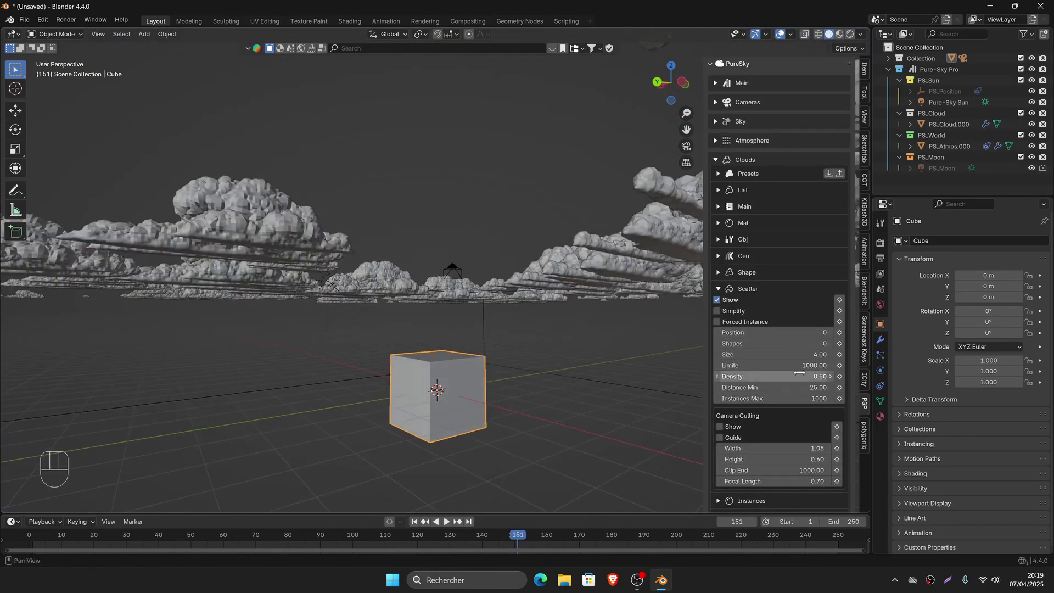
click(718, 297)
click(729, 176)
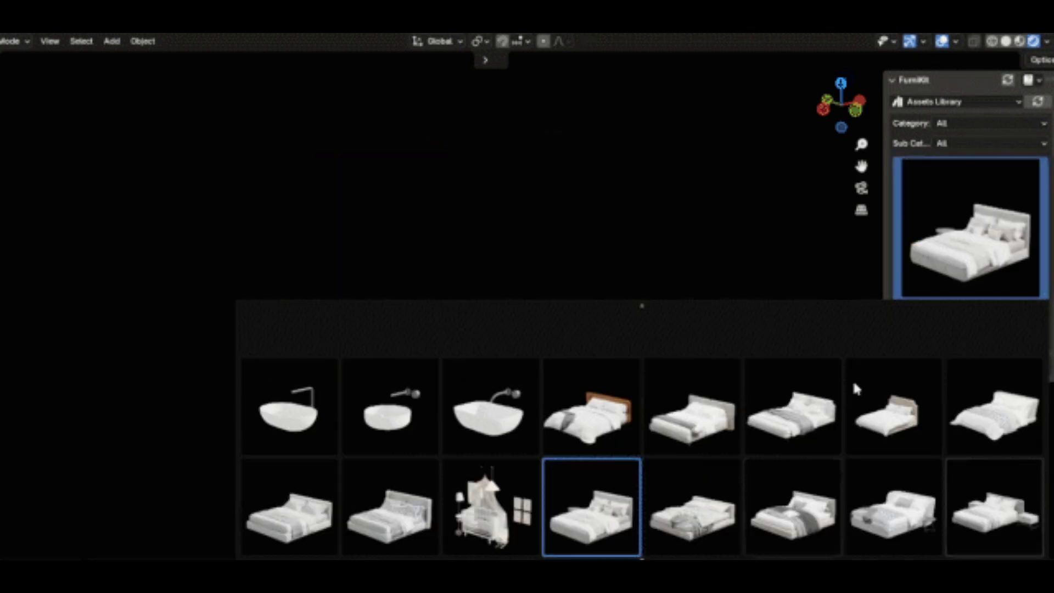
Scroll the FurniKit asset grid down to the armchair and chair thumbnails
scroll(854, 393, down, 5)
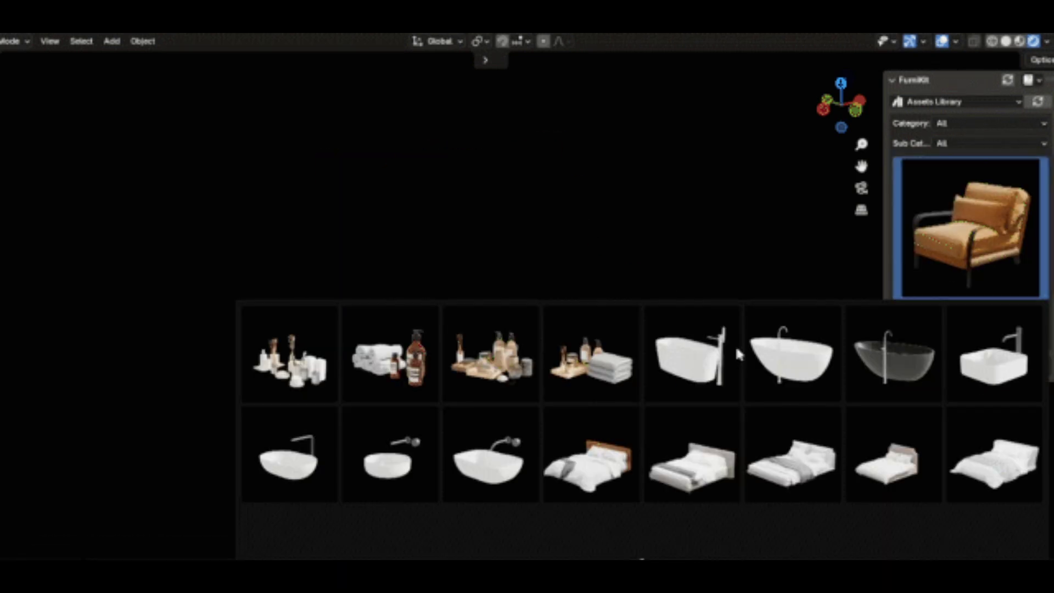
scroll(643, 428, down, 5)
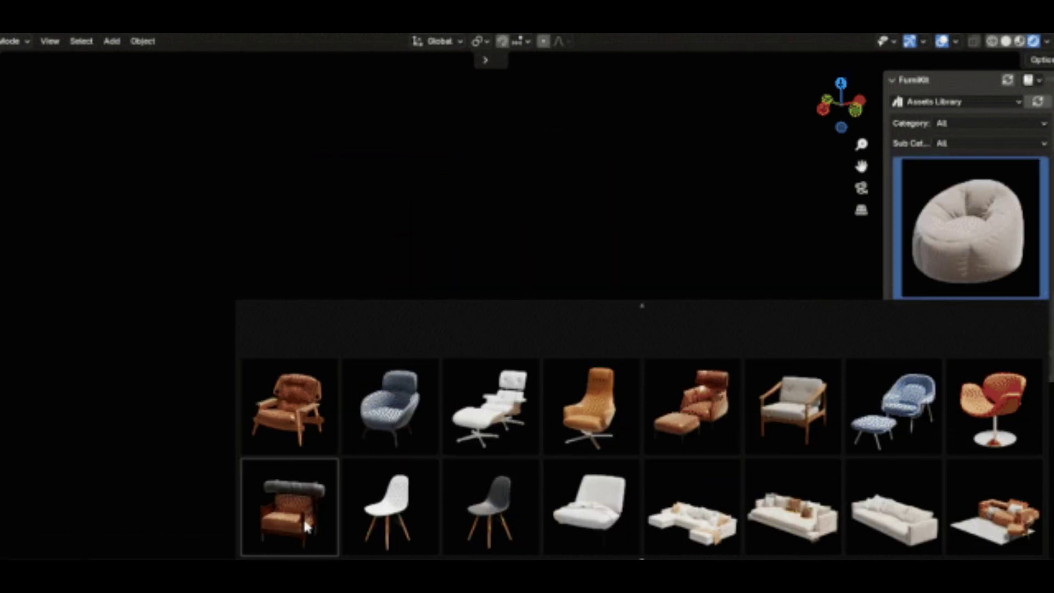
Import an armchair from the FurniKit asset grid
click(294, 528)
click(911, 342)
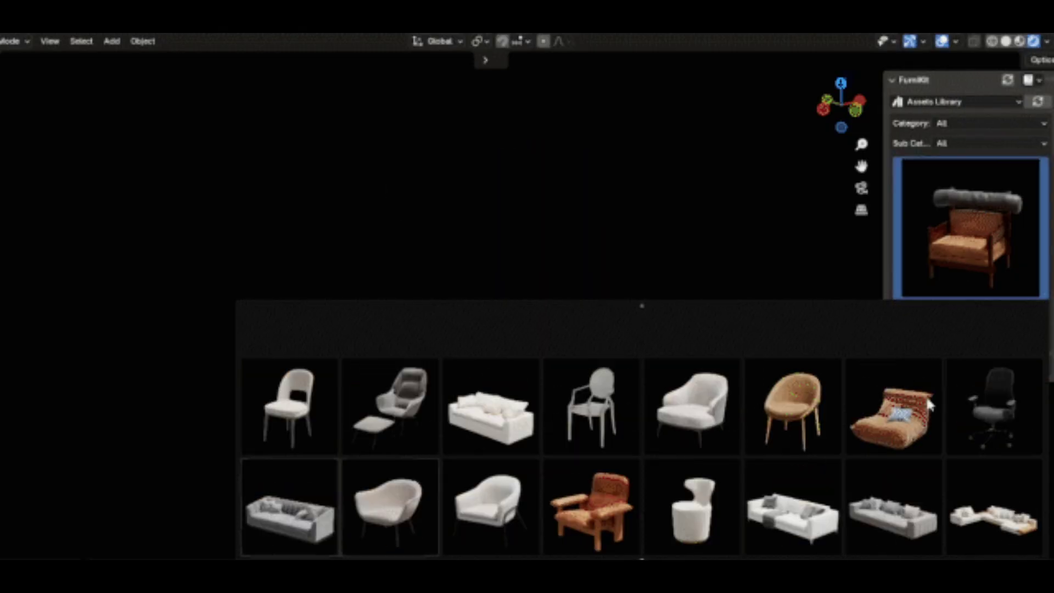
scroll(644, 447, down, 5)
click(948, 346)
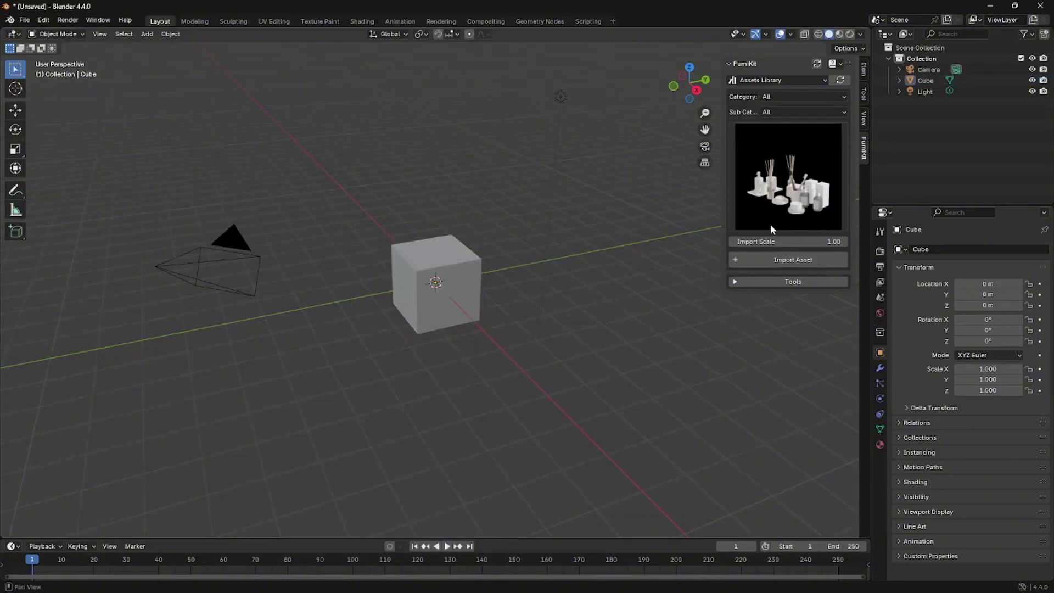
Import a different bathroom set into the scene beside the cube
click(770, 229)
click(539, 306)
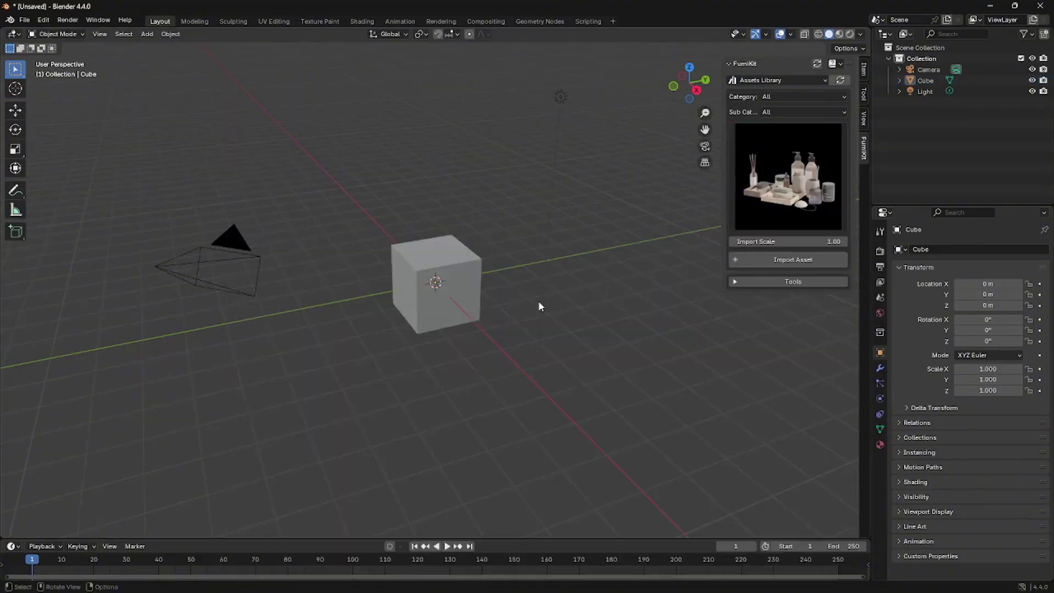
click(754, 261)
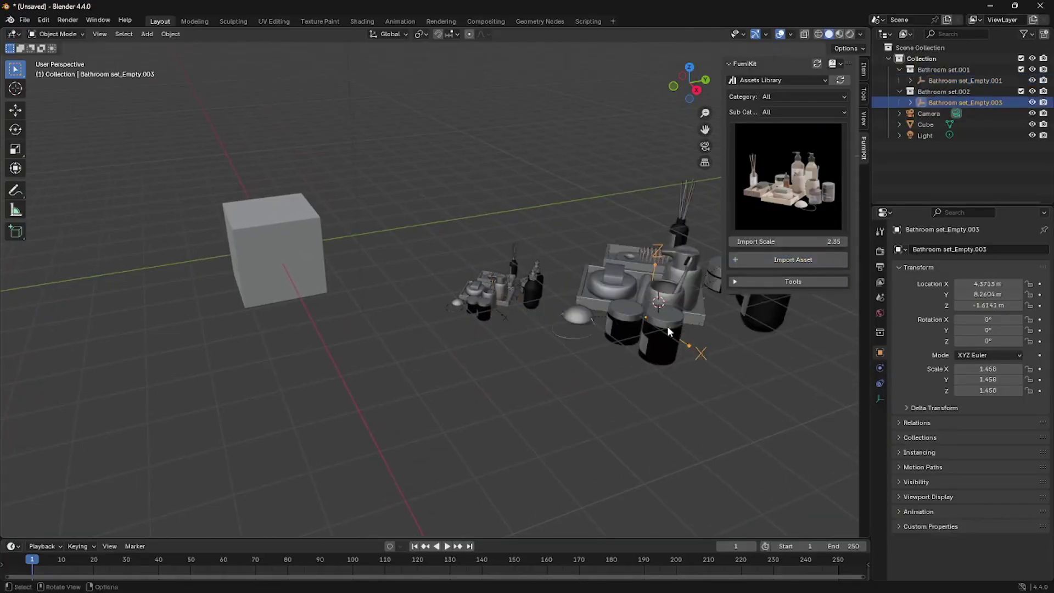
shift+middle_drag(667, 326, 586, 305)
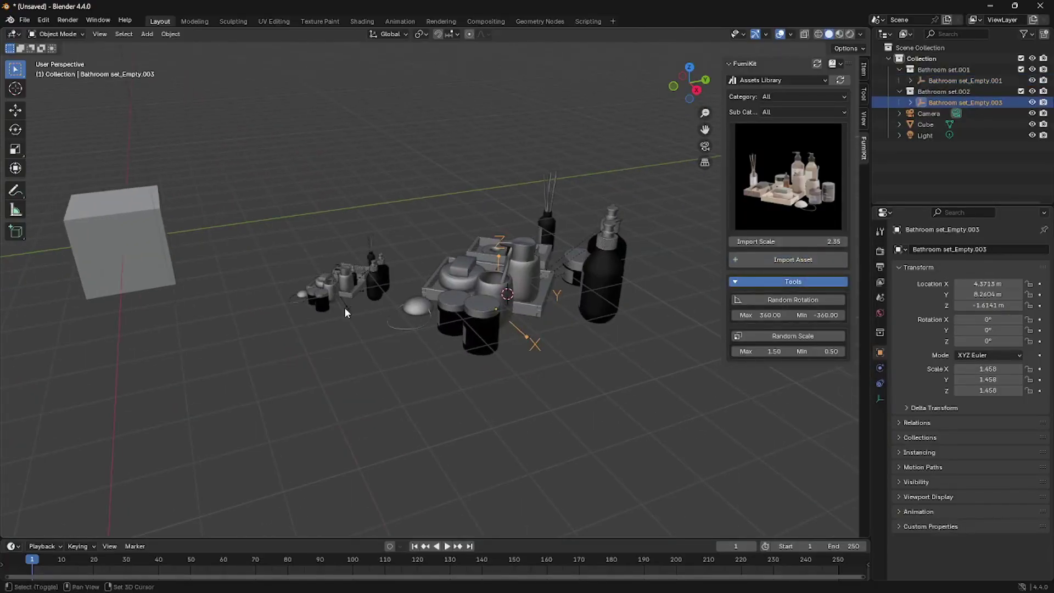
Randomize the bathroom items' scale three times, then reset them to original scale
click(763, 336)
click(763, 336)
click(763, 336)
click(822, 302)
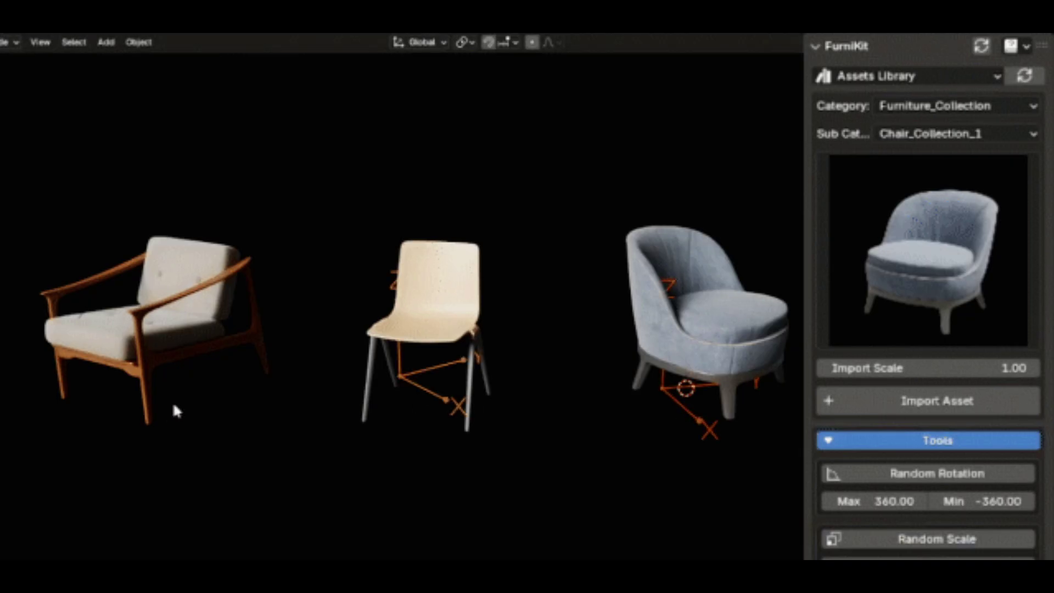
Randomize the chairs' rotation three times and their scale three times
click(878, 474)
click(878, 475)
click(878, 474)
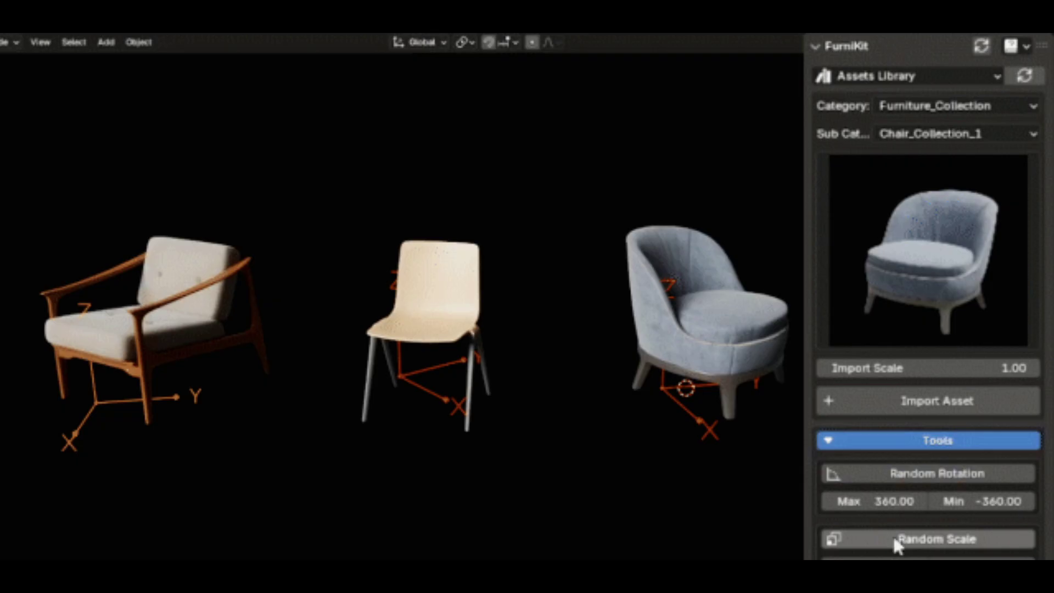
click(896, 540)
click(895, 541)
click(895, 541)
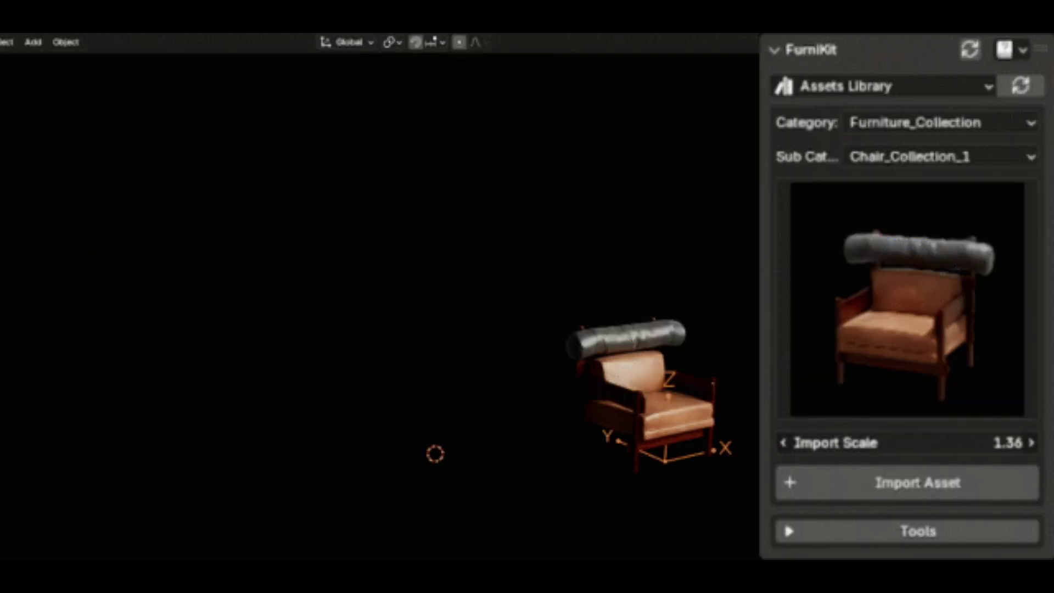
Import the leather armchair at the 3D cursor, then a larger-scale copy
drag(905, 442, 878, 443)
click(962, 483)
click(935, 483)
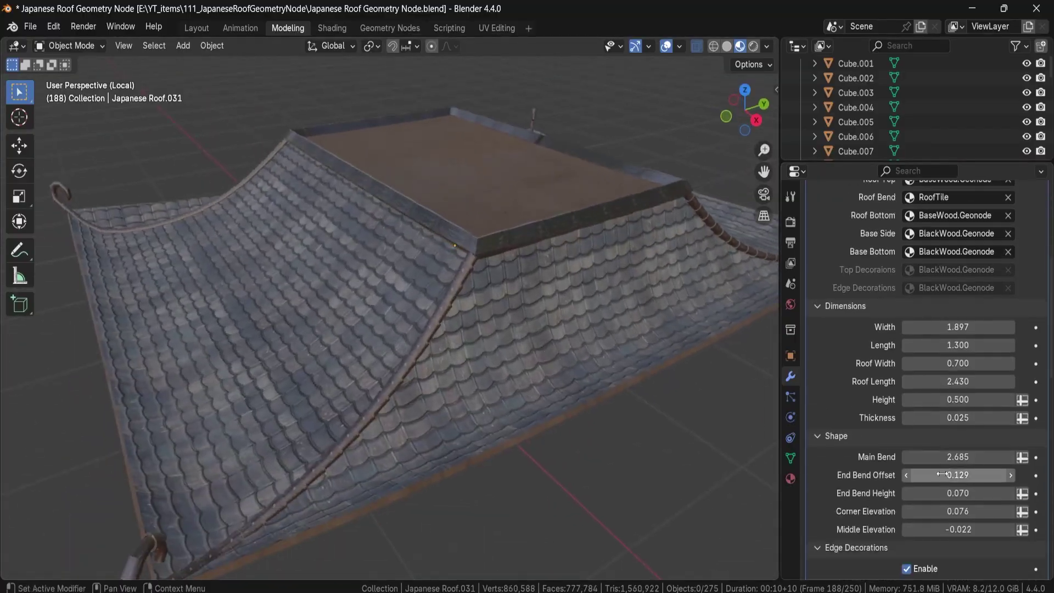
Reshape the Japanese roof's main bend and corner and middle elevations
drag(958, 456, 982, 529)
scroll(628, 453, down, 3)
Set edge decorations to Object type with Scale 0.042 and Gaps 0.106
scroll(928, 426, down, 8)
click(958, 411)
click(933, 426)
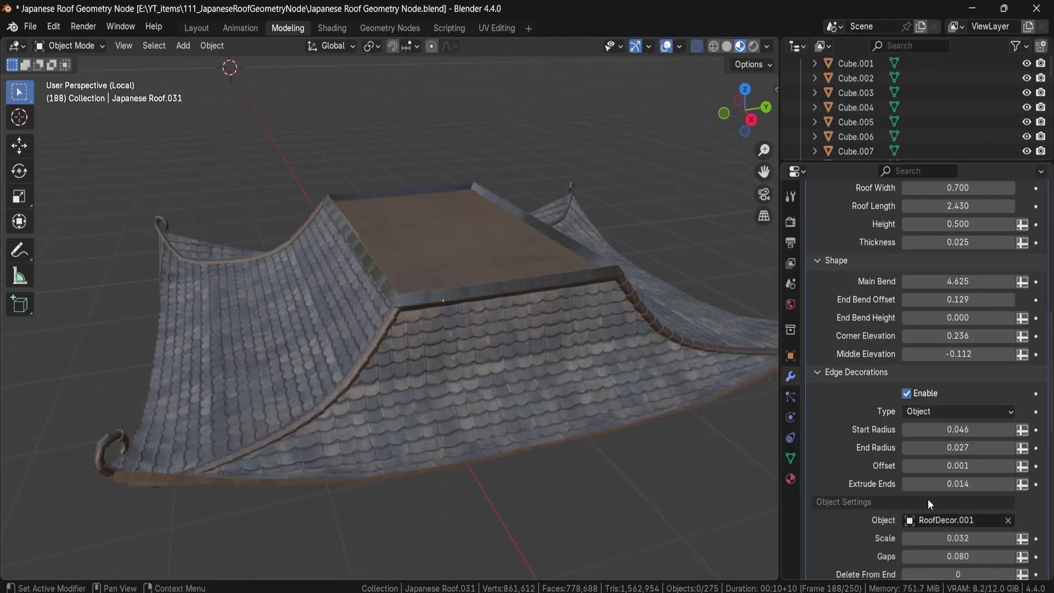
scroll(934, 494, down, 5)
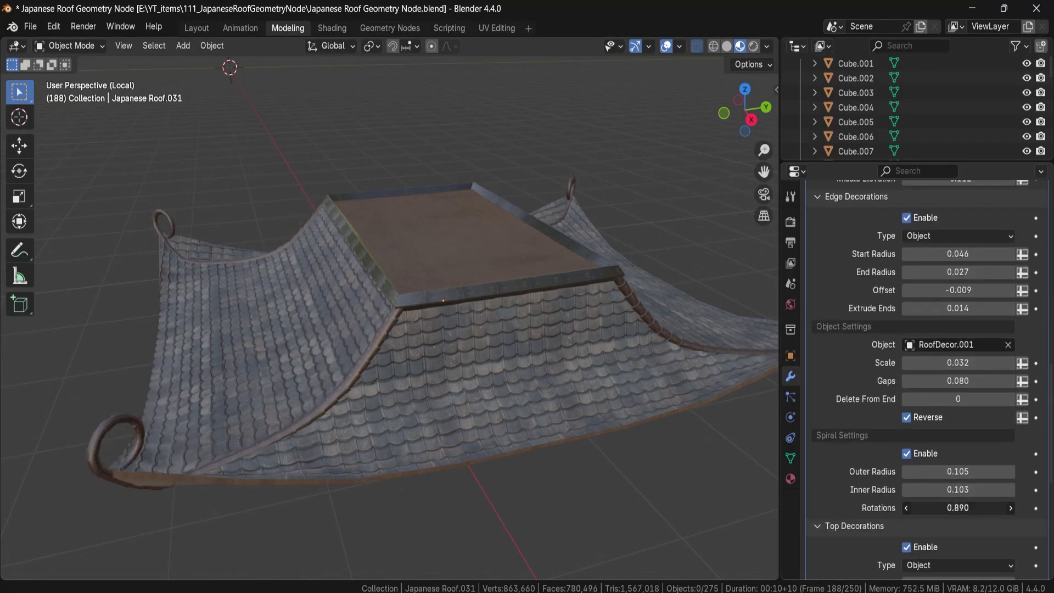
scroll(945, 490, down, 5)
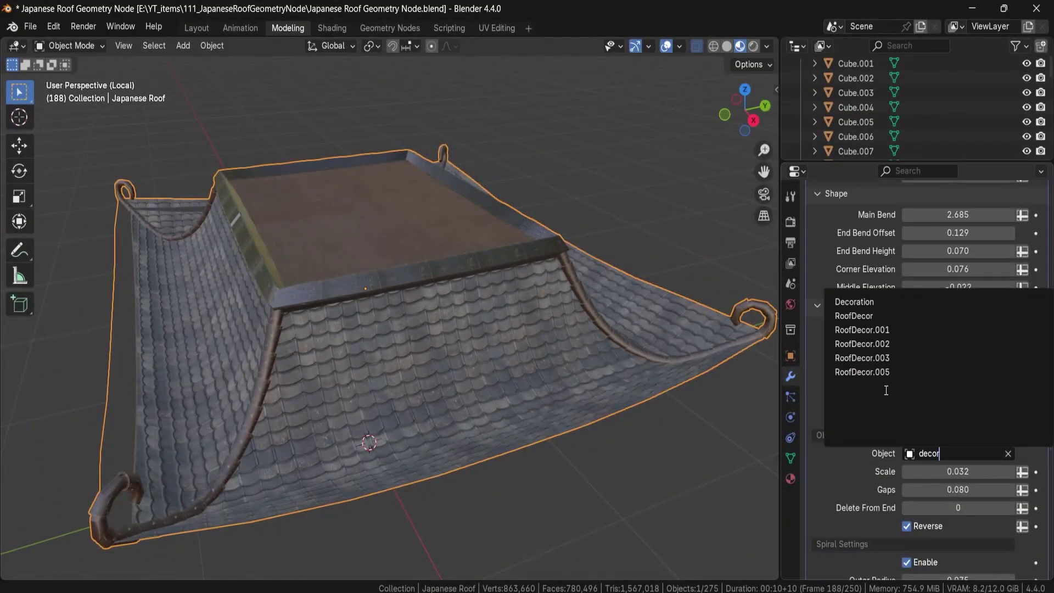
drag(928, 489, 974, 471)
click(909, 453)
Search 'decor', use RoofDecor.003 as the edge ornament, and orbit to inspect the roof
text(decor)
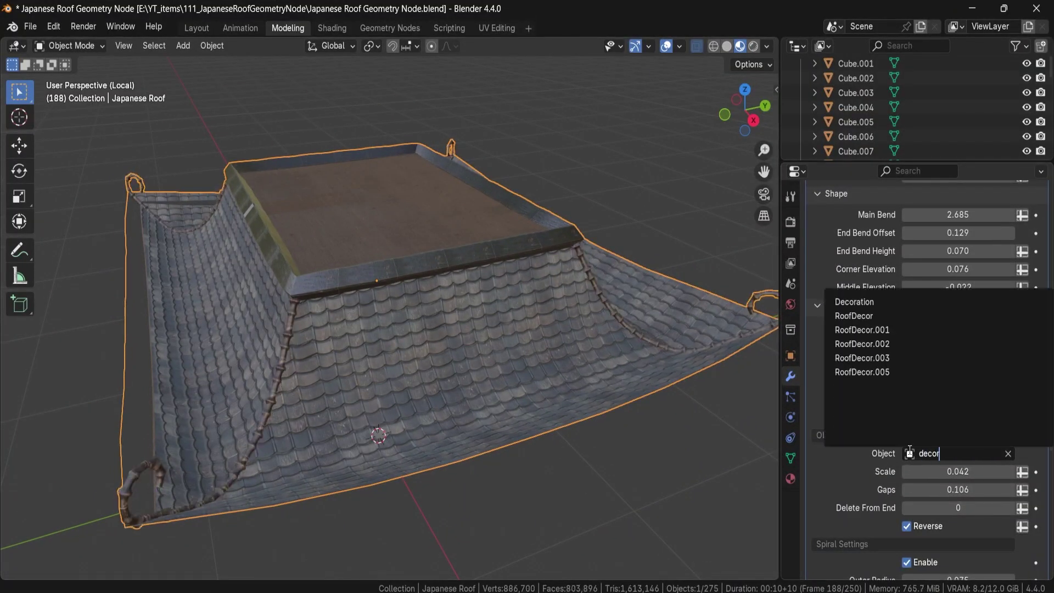
click(862, 358)
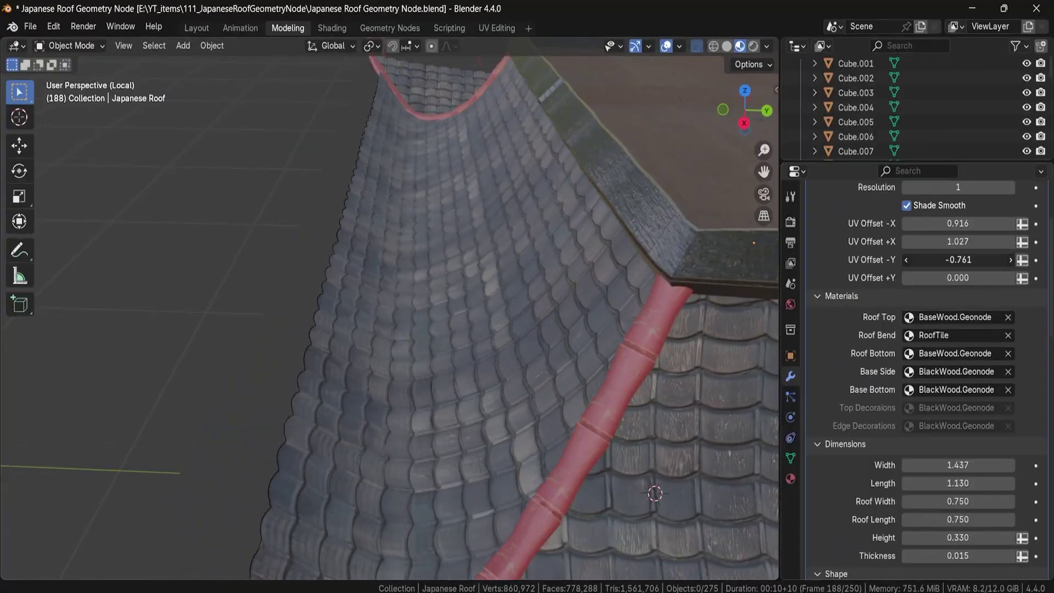
mouse_move(499, 351)
middle_down()
mouse_move(507, 300)
mouse_move(496, 347)
middle_up()
scroll(496, 348, down, 5)
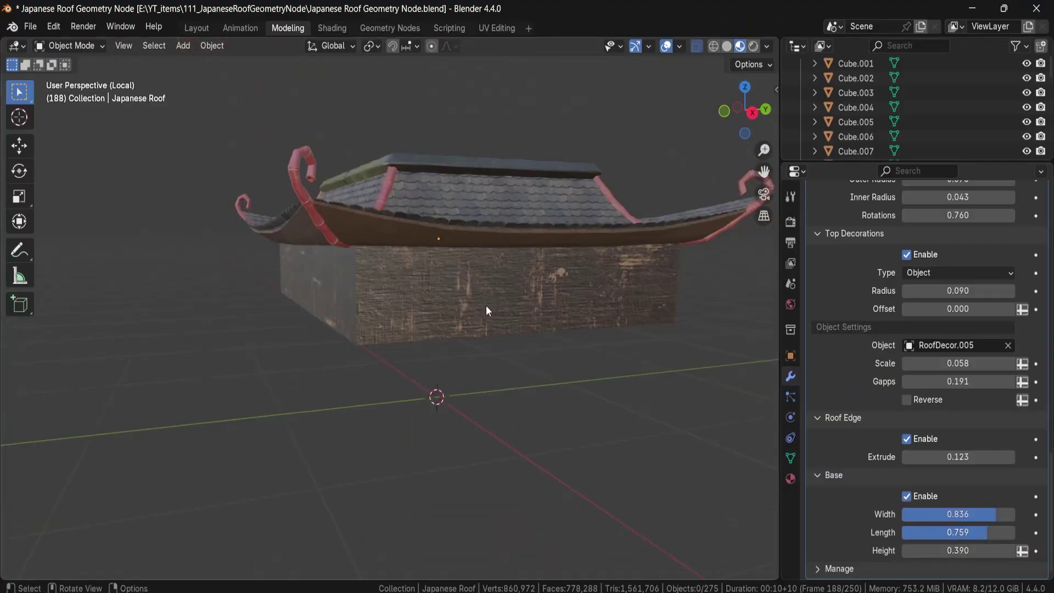
middle_drag(485, 306, 486, 360)
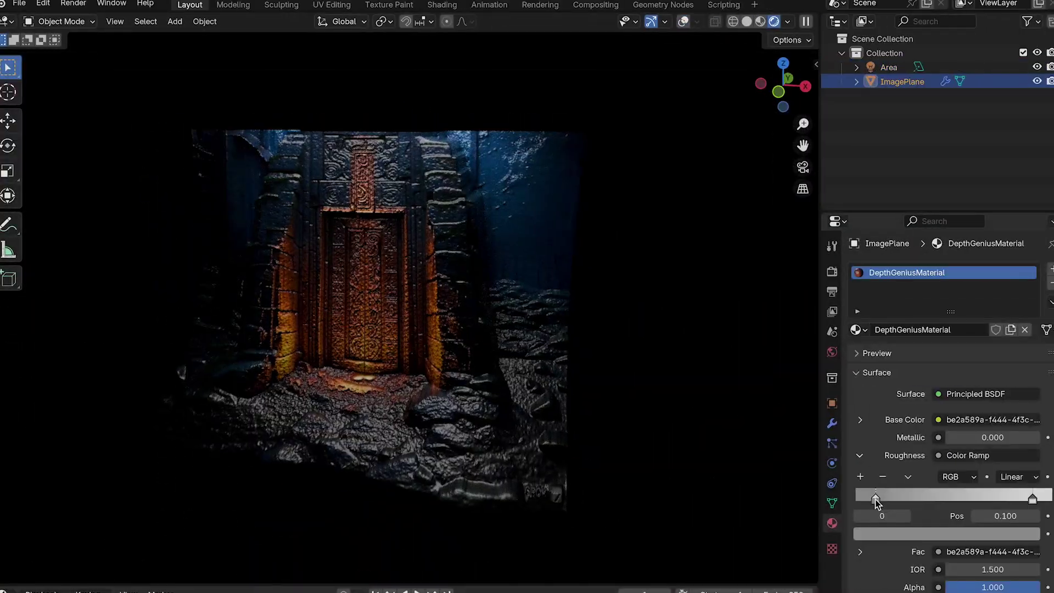
Darken the Roughness Color Ramp stop of the DepthGeniusMaterial on the carved-door plane
click(913, 532)
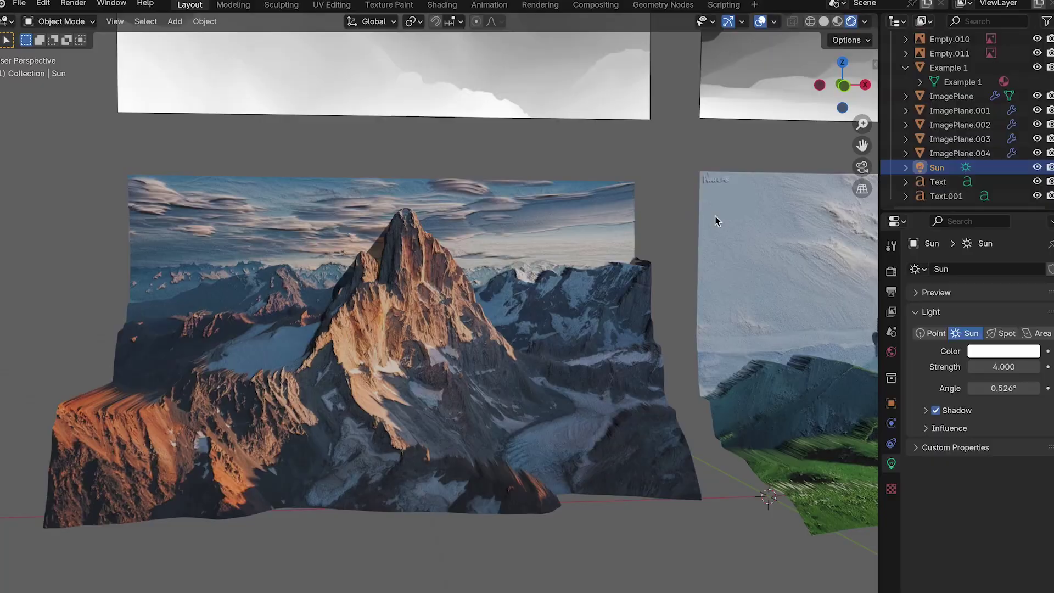
Trackball-rotate the Sun light to light the displaced mountain plane from a new direction
key(r)
key(r)
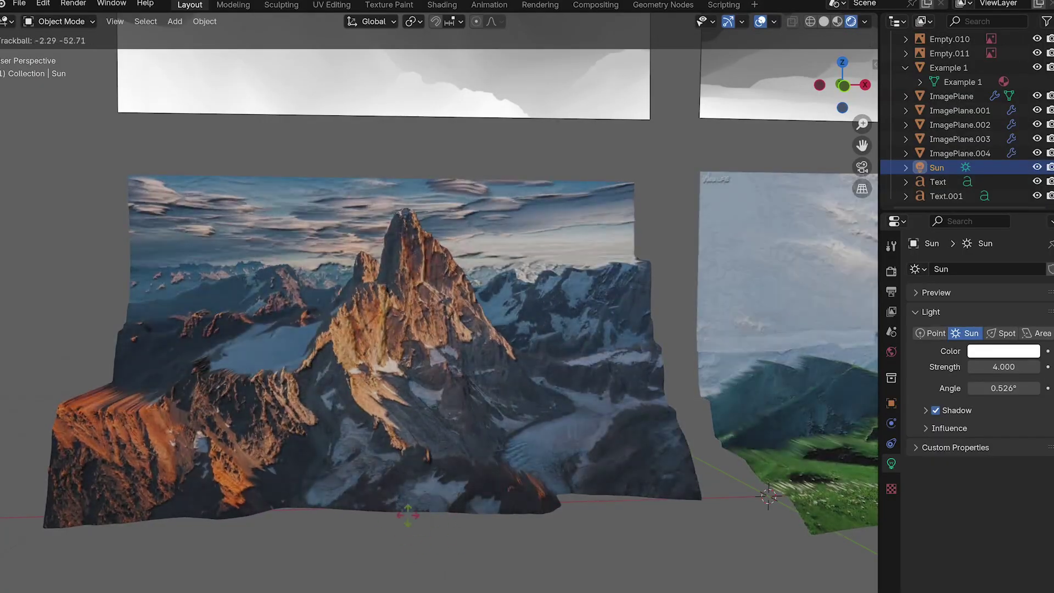
click(613, 357)
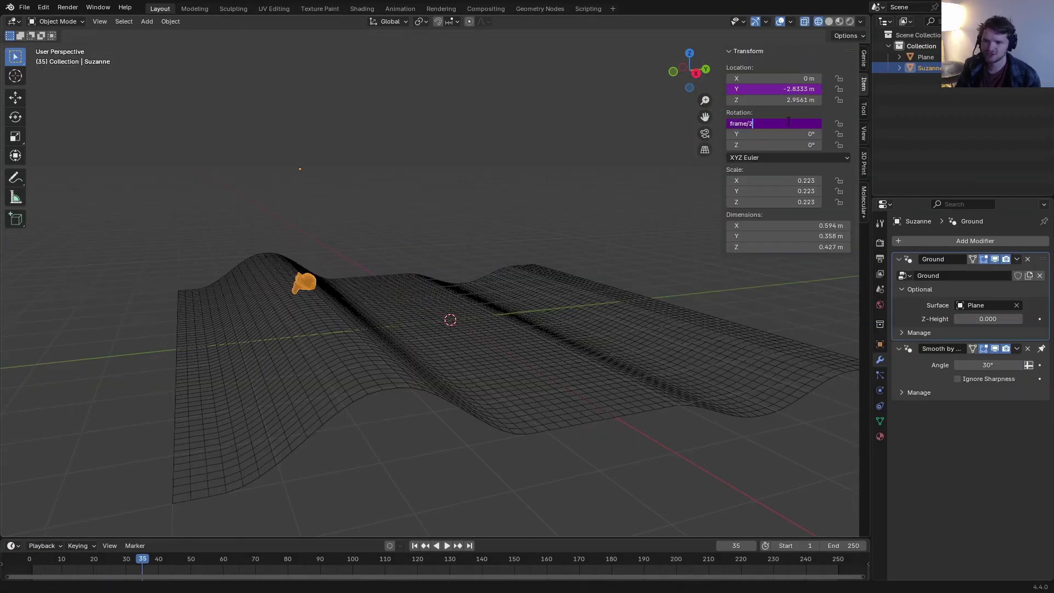
Drive Suzanne's Rotation X with #frame/2, then play the cylinder's Melt animation
key(Return)
middle_drag(384, 307, 339, 333)
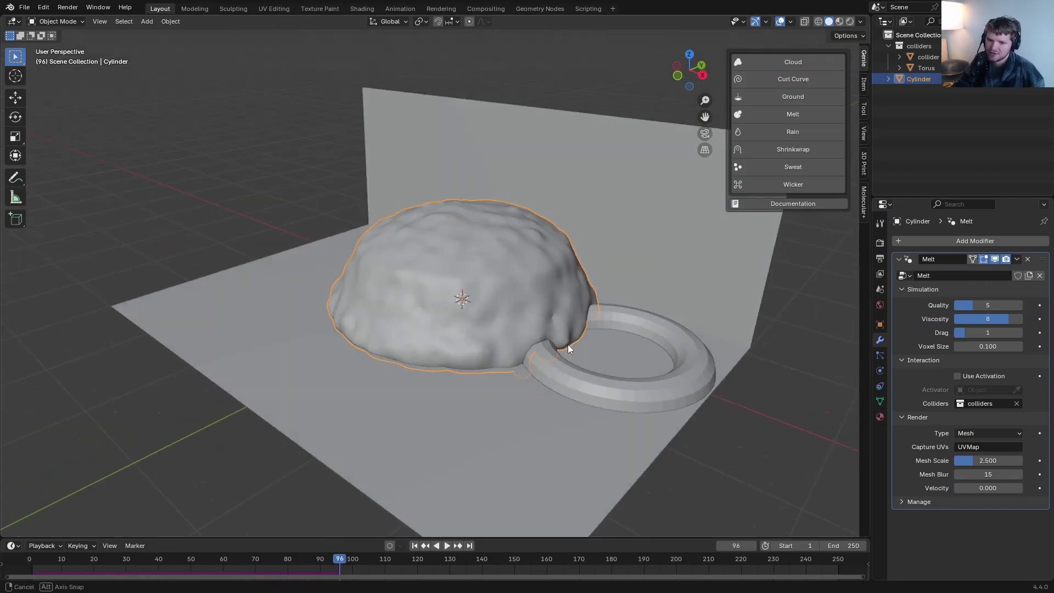
key(Escape)
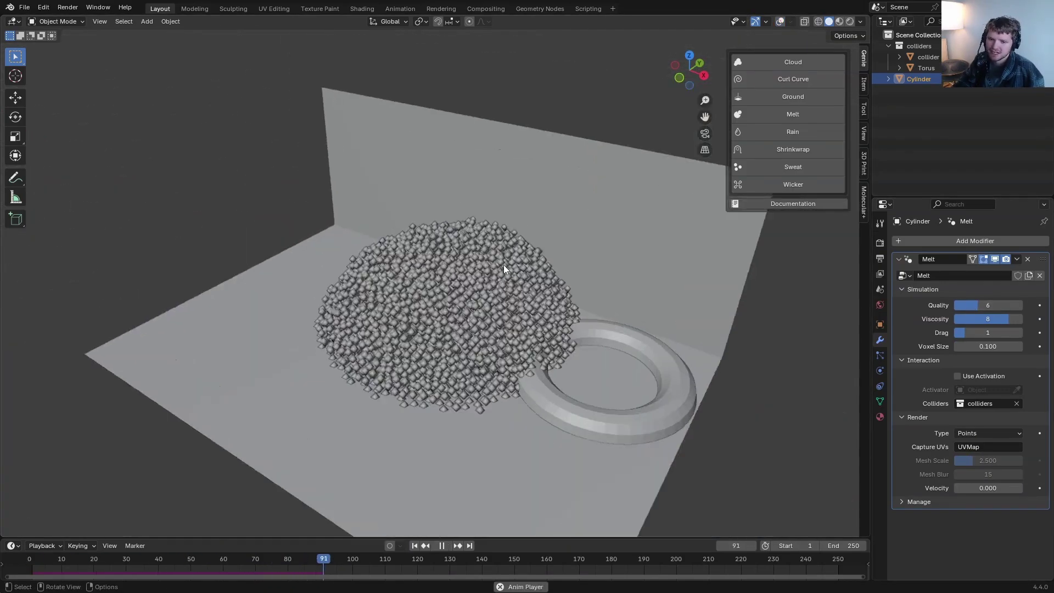
key(Escape)
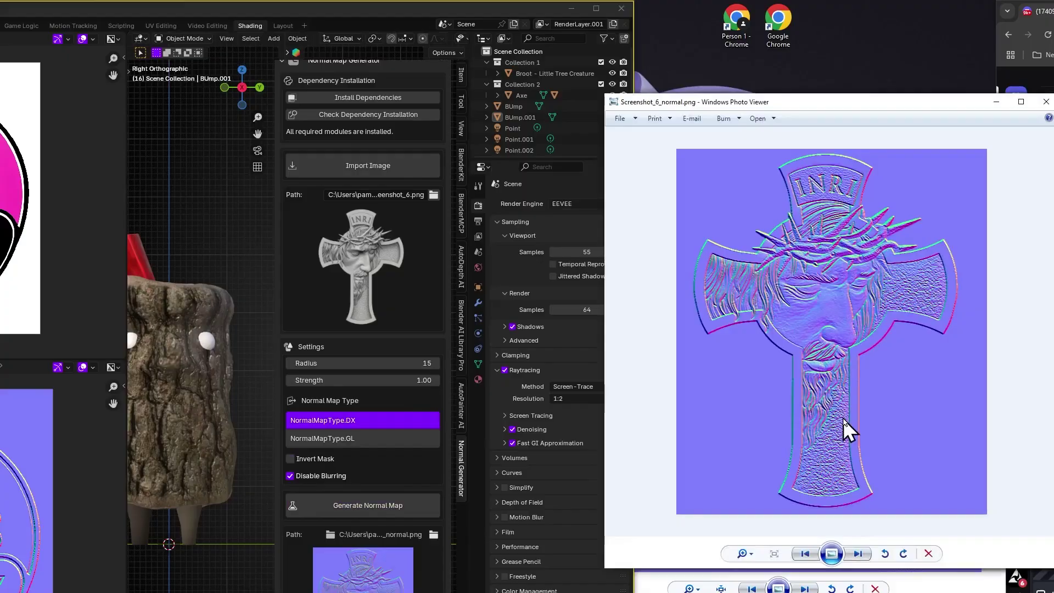
Generate a normal map from the bark texture BUmp.jpg onto the upper plane
scroll(861, 381, up, 3)
click(330, 459)
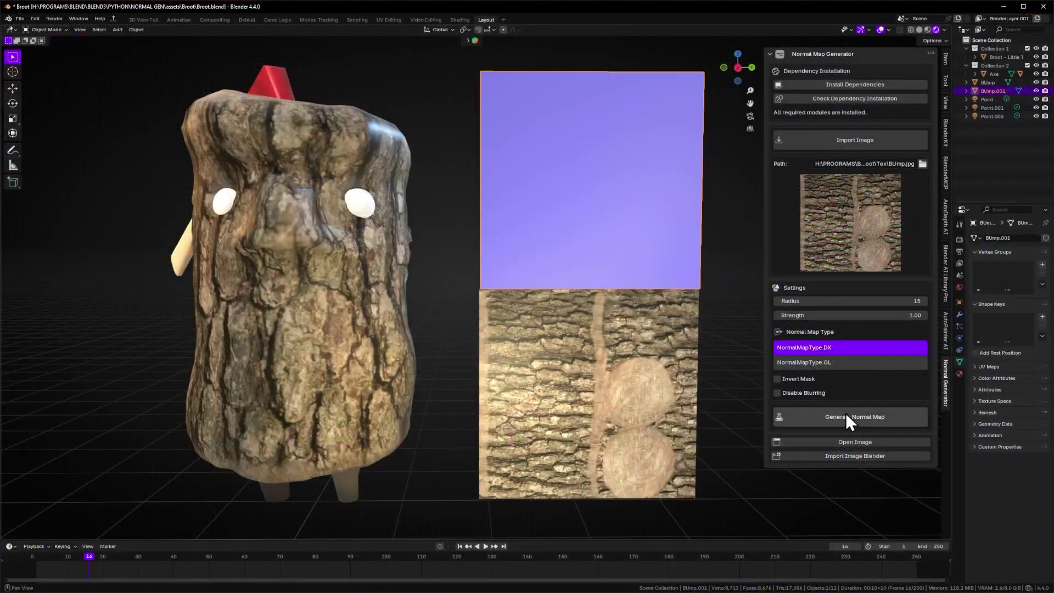
click(846, 415)
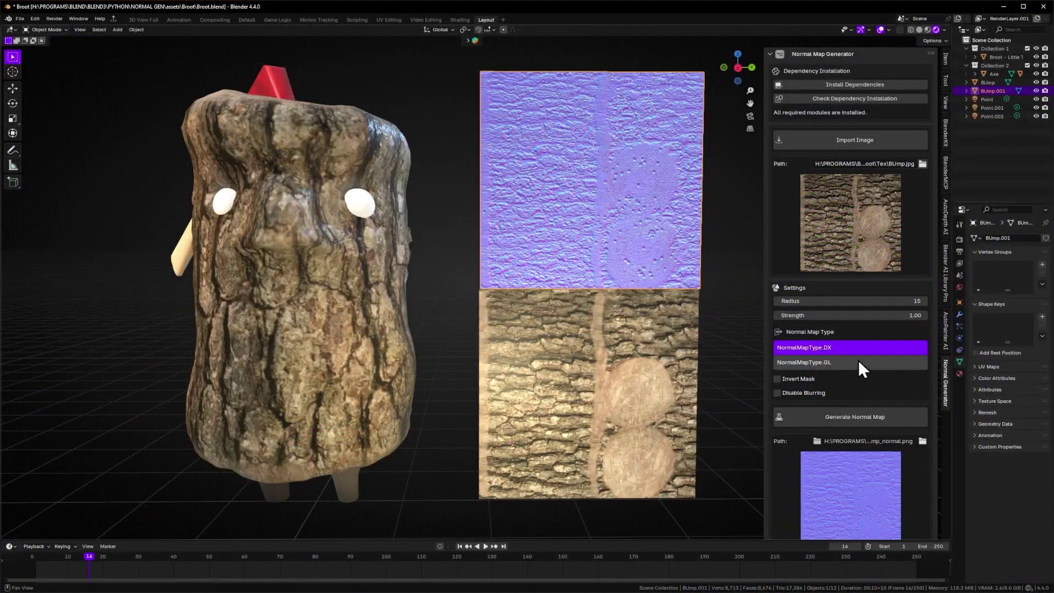
click(874, 302)
click(790, 378)
click(819, 416)
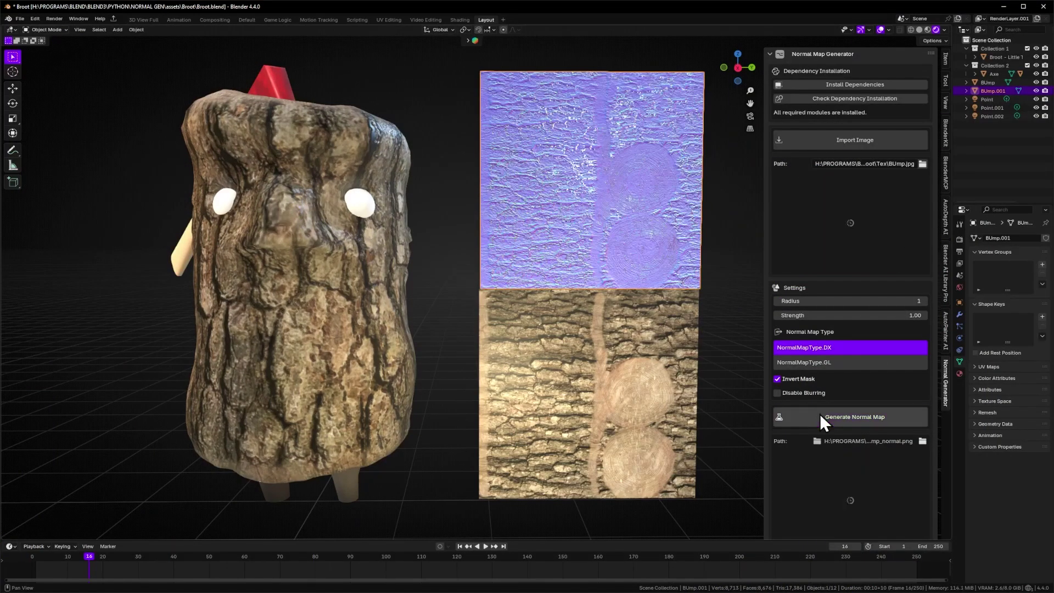
Regenerate the bark normal map at Radius 15 with mask inversion off
middle_drag(584, 304, 626, 326)
scroll(575, 320, up, 3)
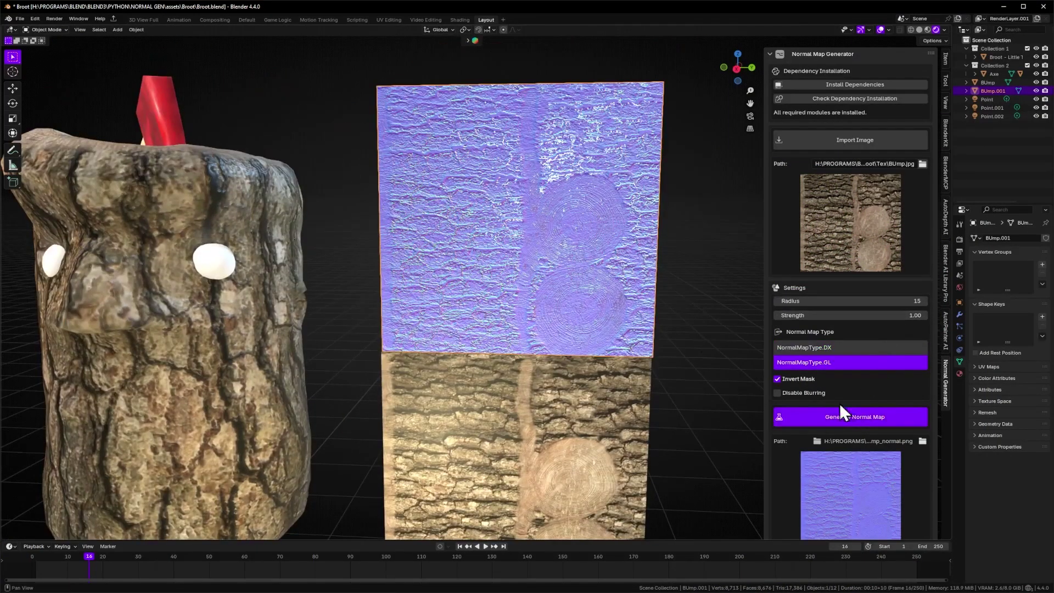
drag(889, 301, 911, 301)
click(801, 376)
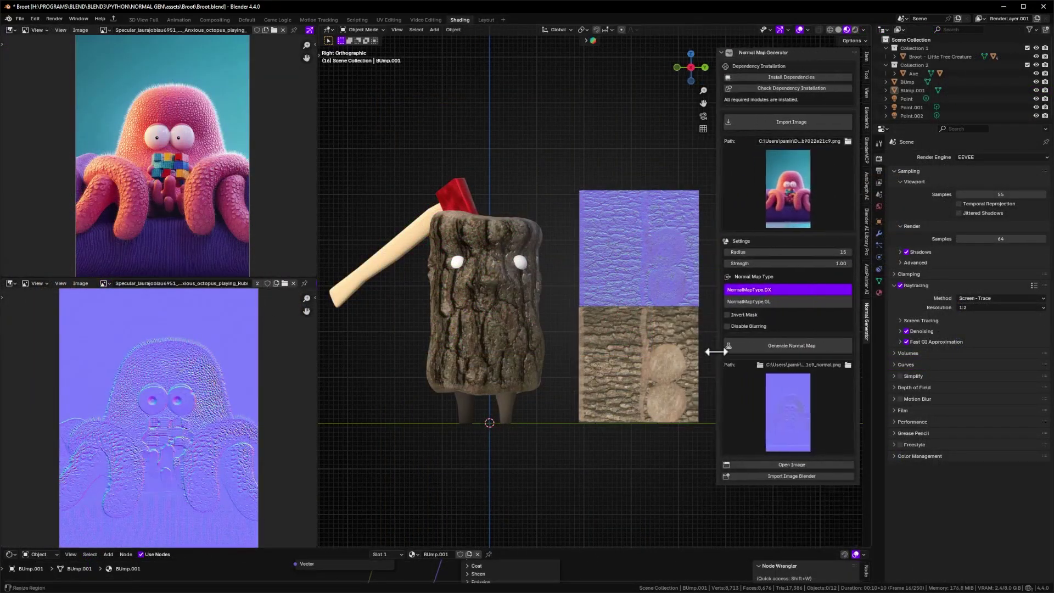
Save the file, widen the image editors and load the door's normal map
ctrl+middle_drag(717, 352, 723, 388)
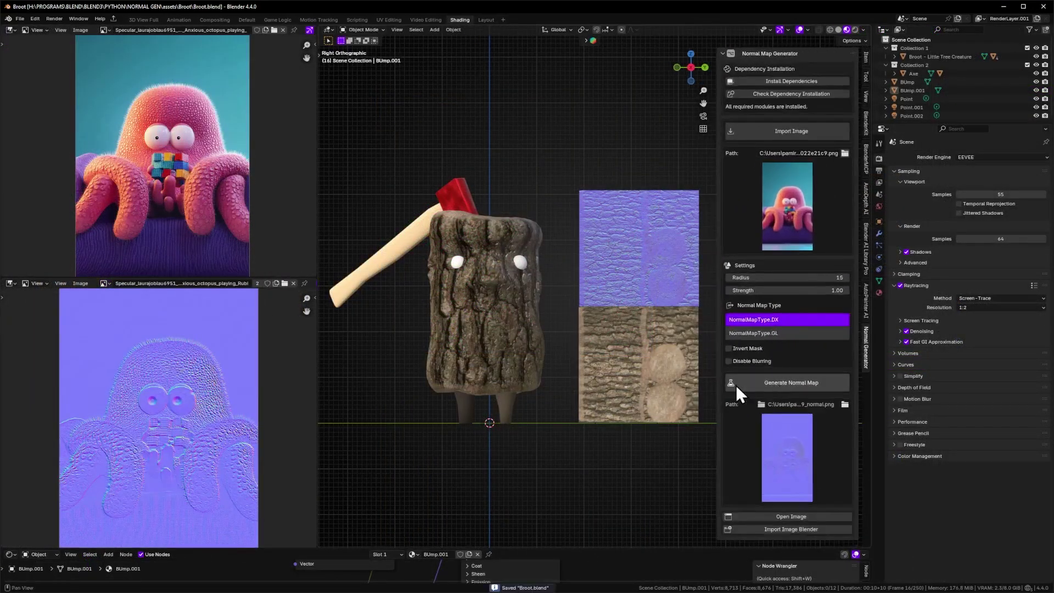
key(ctrl+s)
drag(318, 236, 497, 236)
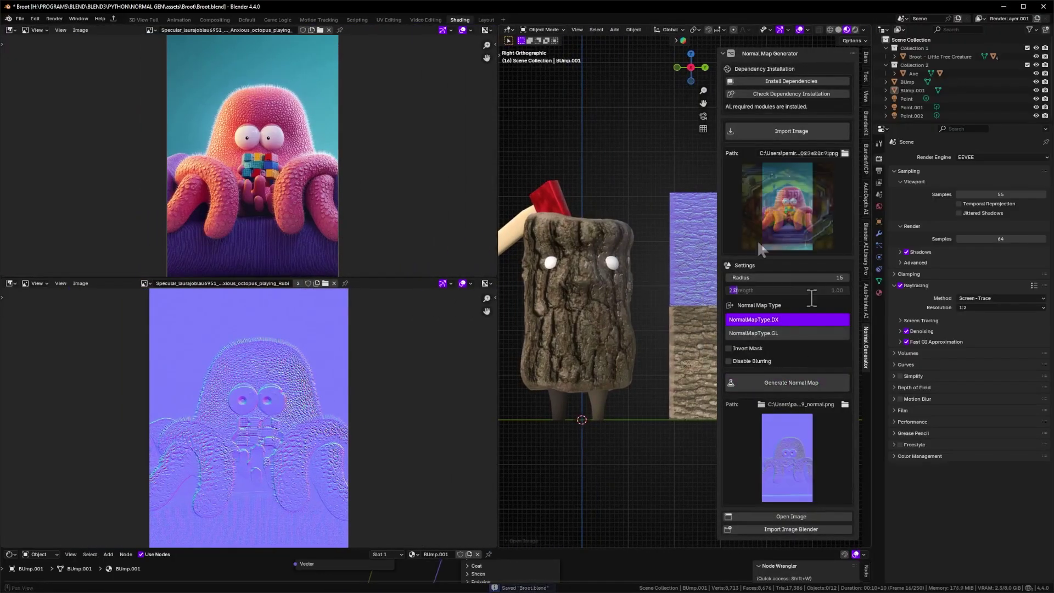
click(86, 49)
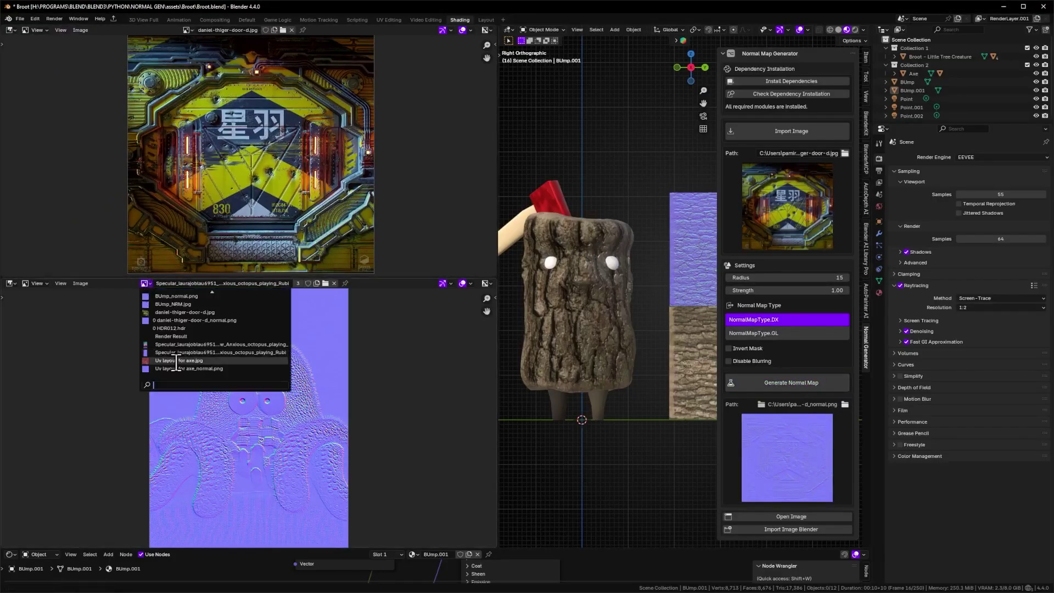
click(196, 320)
Open the door normal map in Windows Photo Viewer, then regenerate at Radius 5
click(786, 517)
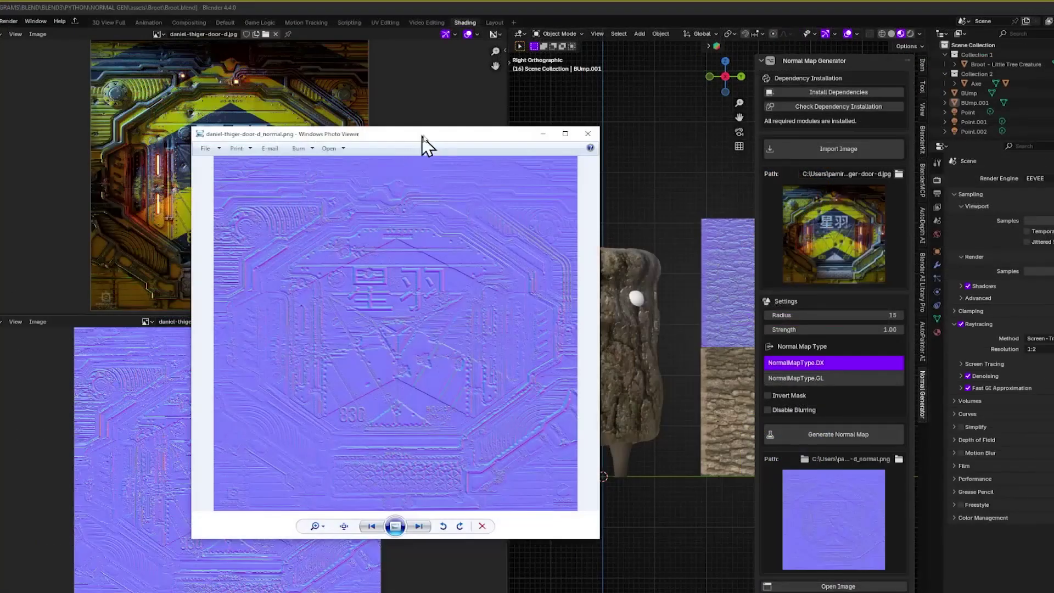
drag(423, 138, 379, 138)
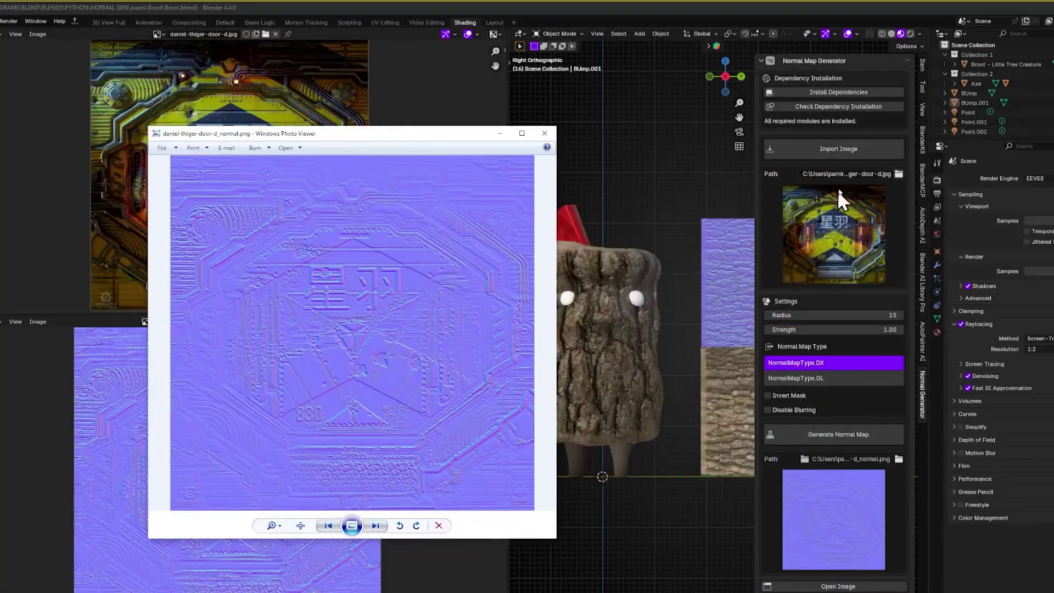
drag(870, 315, 849, 315)
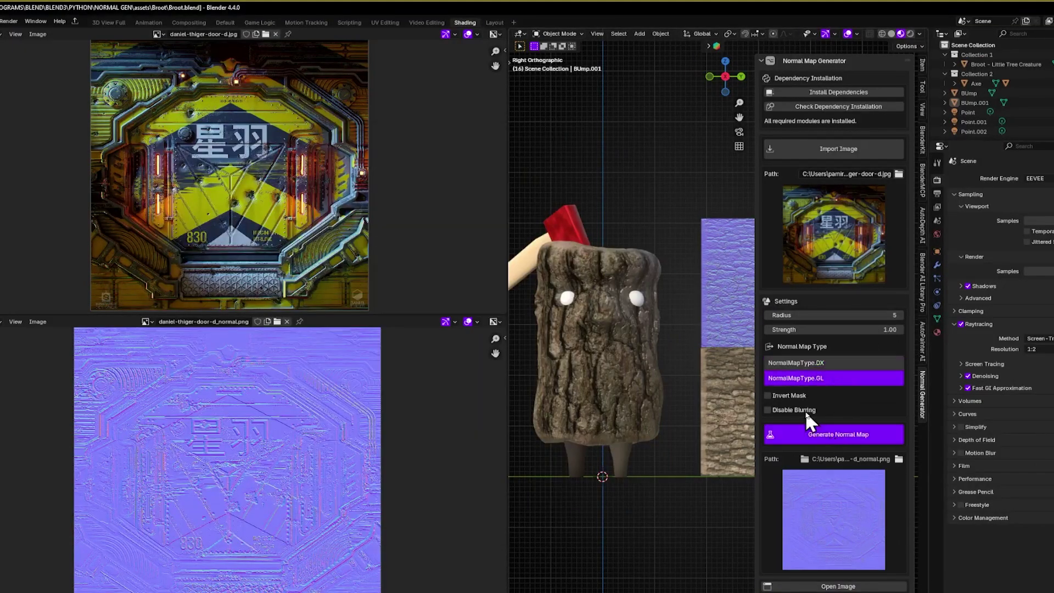
click(834, 587)
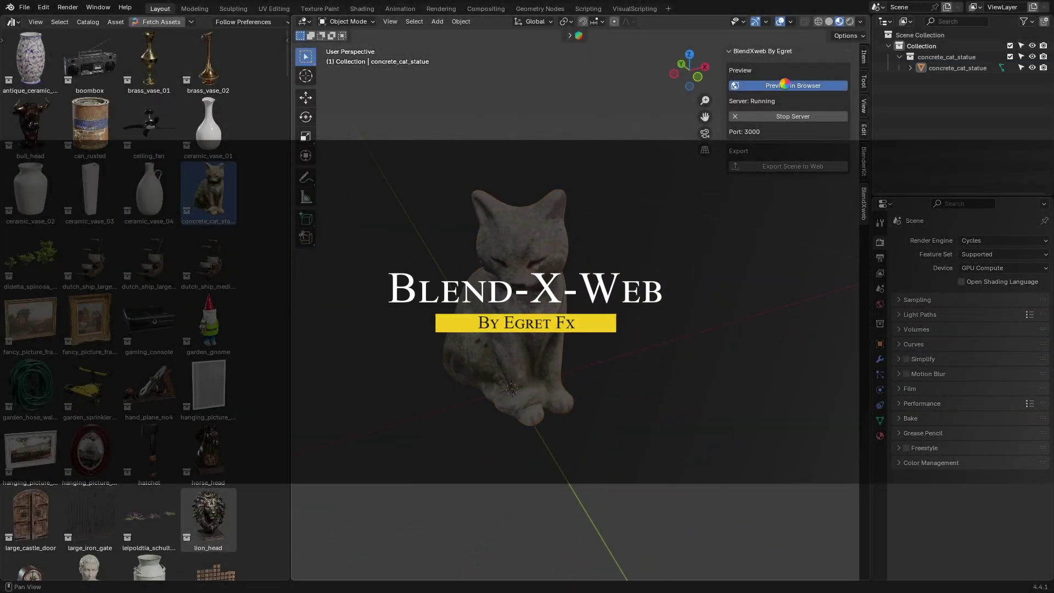
Preview the cat without wireframe and grid, then the gnome and lion head scenes
click(784, 85)
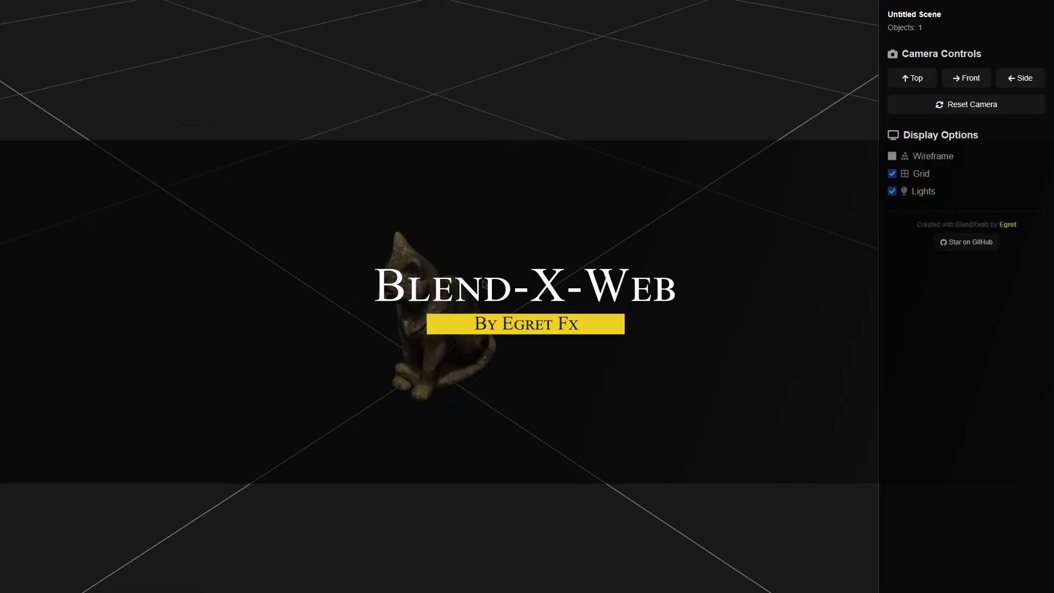
click(891, 156)
click(891, 174)
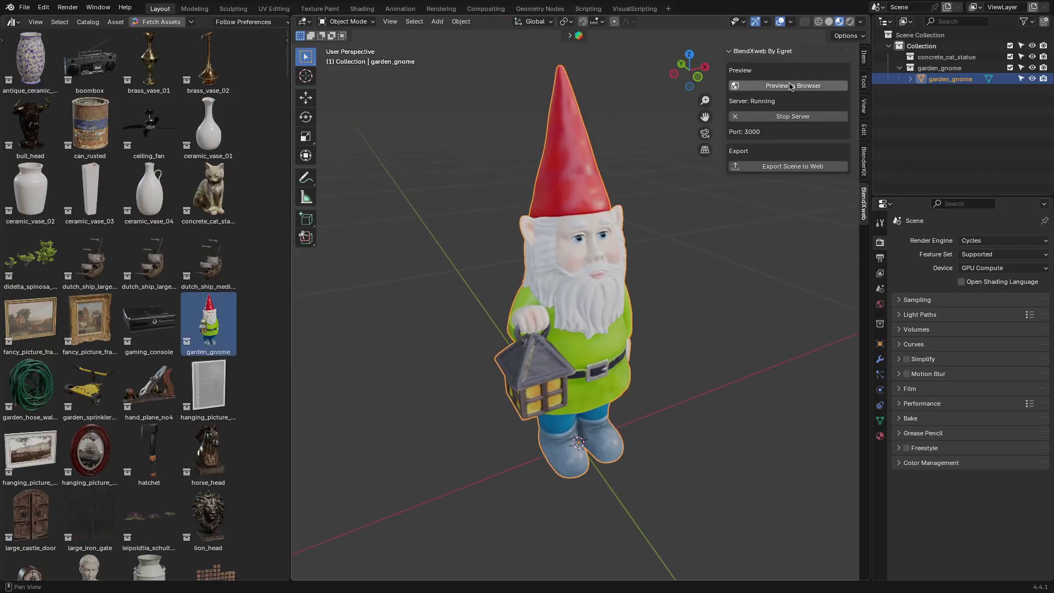
click(791, 87)
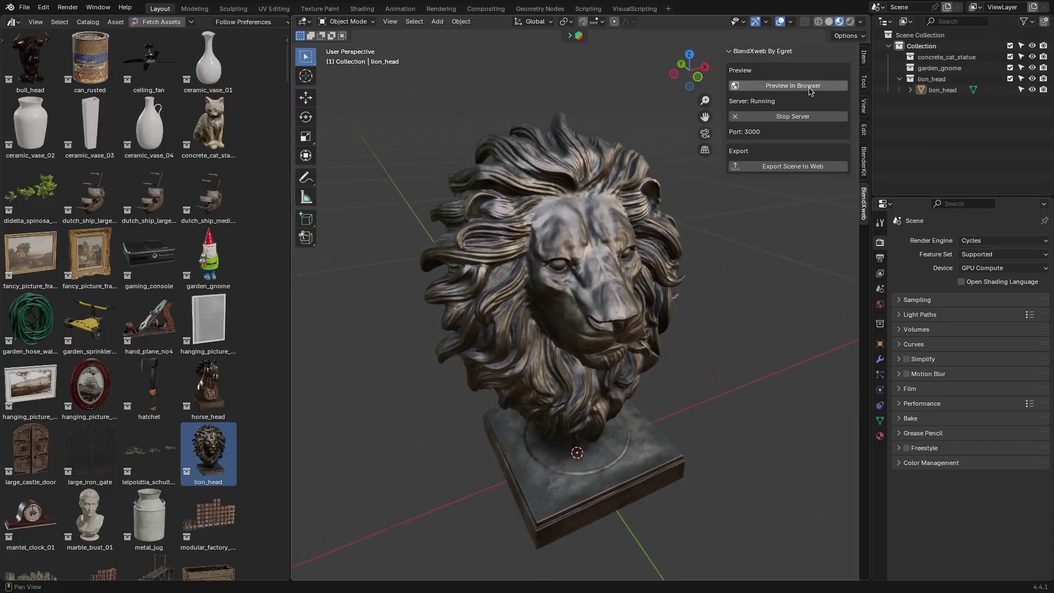
click(809, 86)
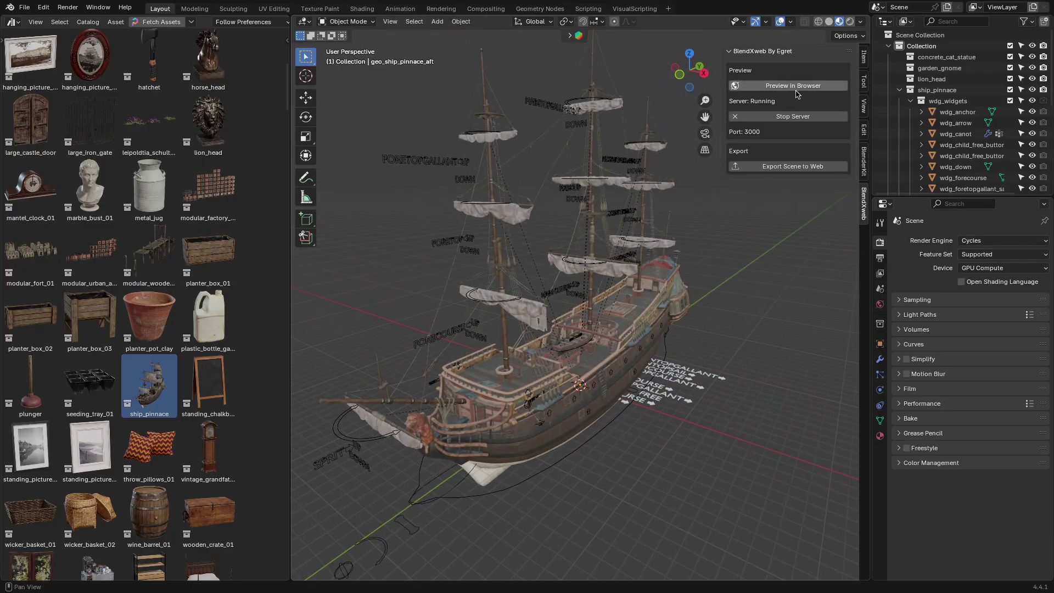
Preview the ship and running character in the browser, then place JRetopo vertices on the handle
click(796, 89)
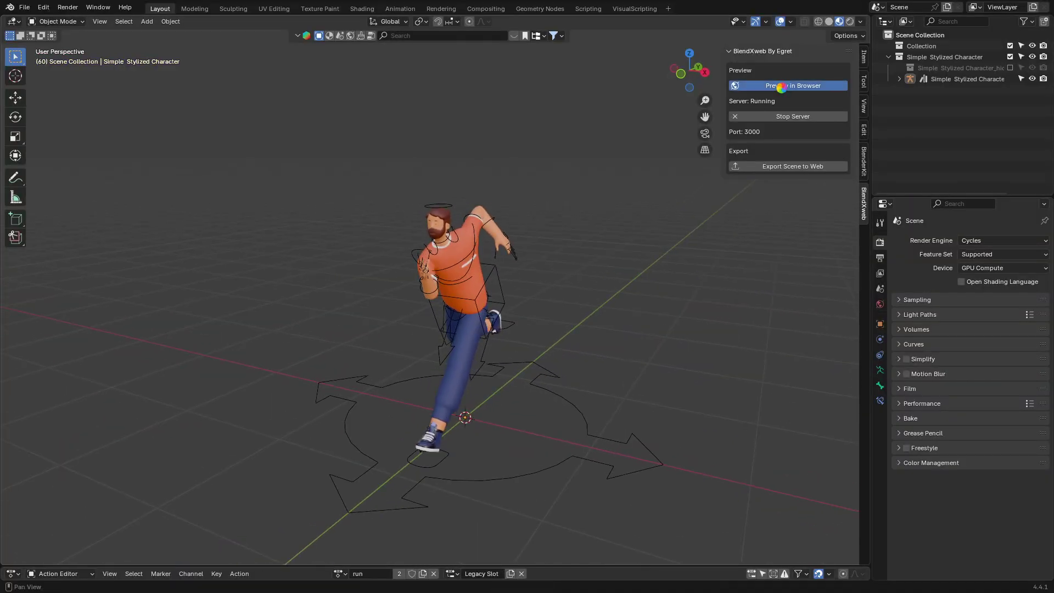
click(782, 86)
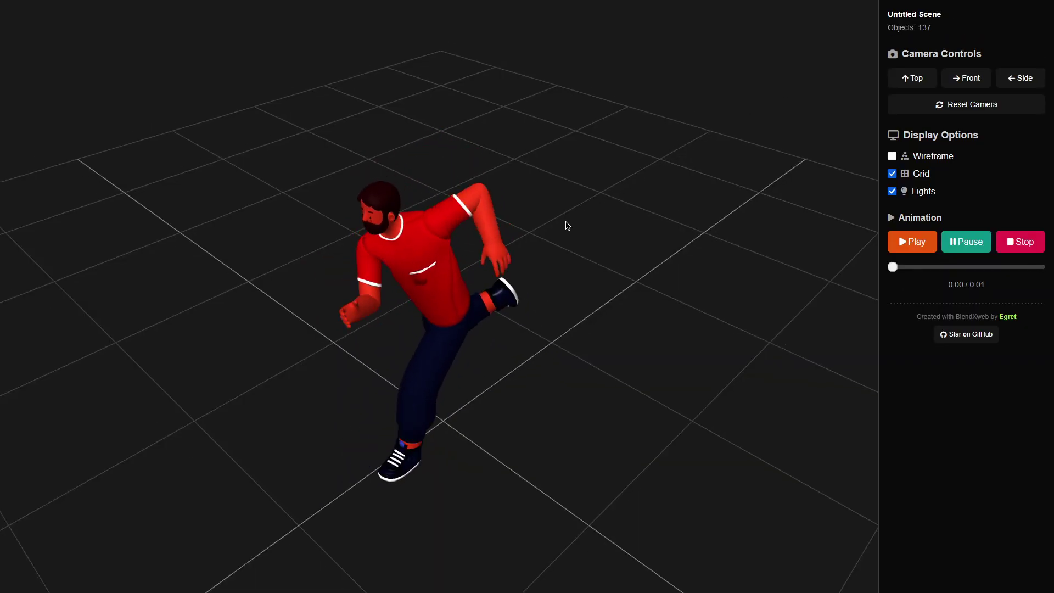
scroll(567, 225, up, 5)
scroll(549, 205, down, 4)
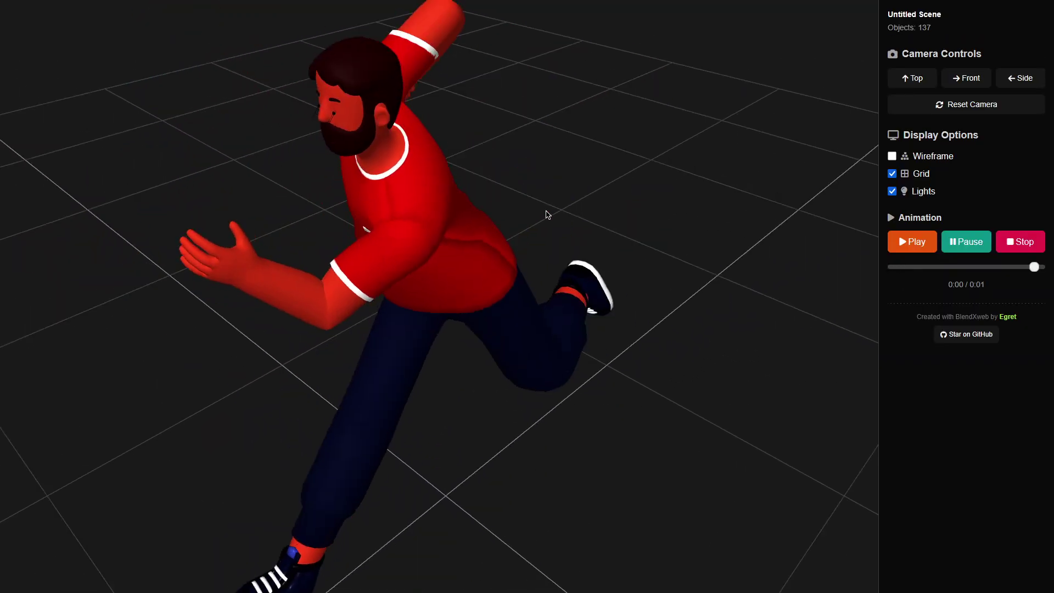
scroll(541, 247, down, 3)
drag(541, 250, 644, 193)
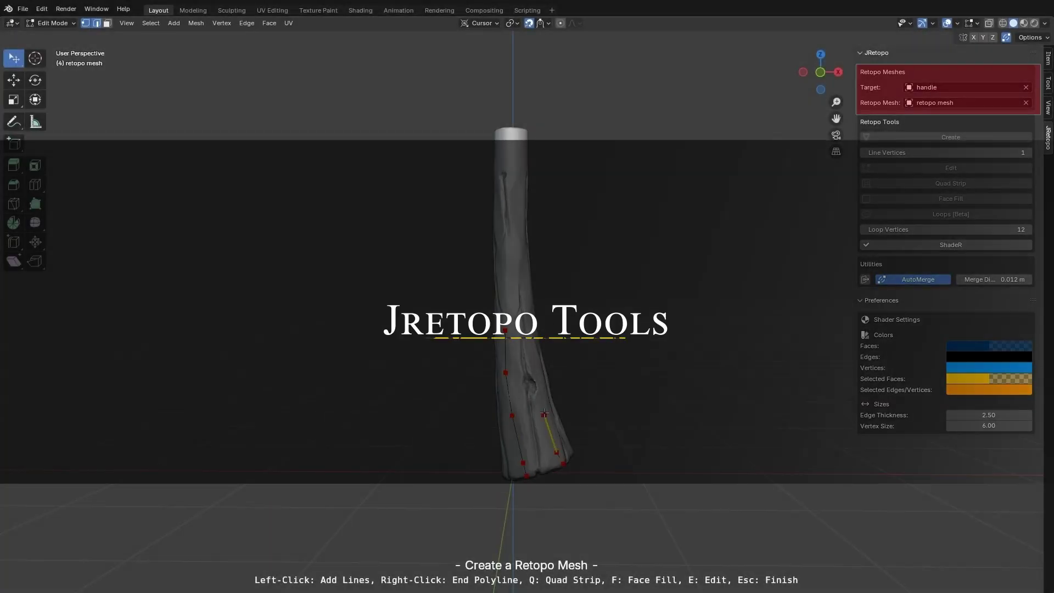
click(544, 413)
click(532, 365)
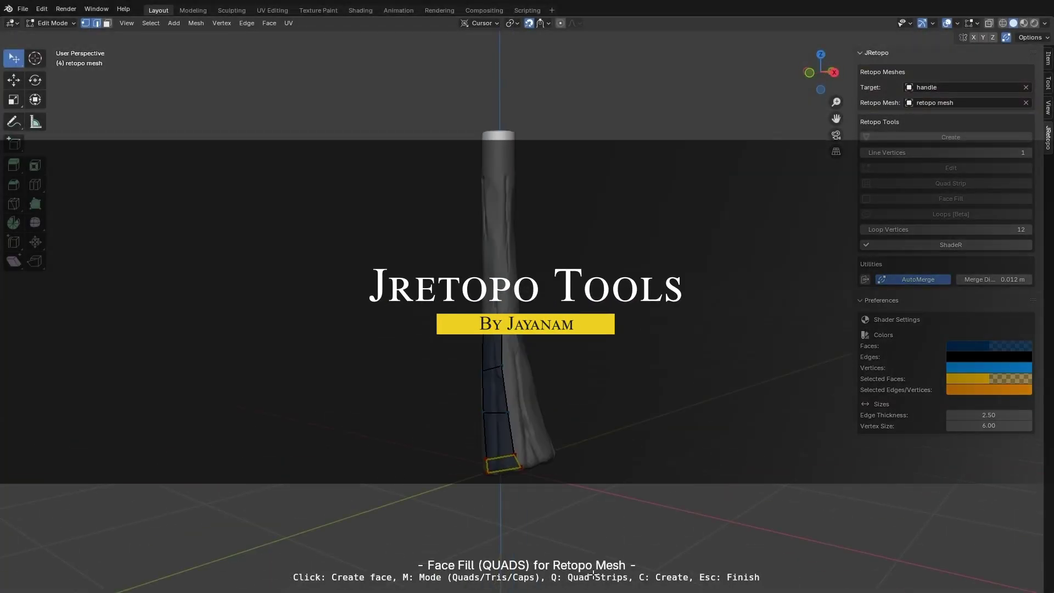
Finish filling the handle's base faces and switch to a front view
key(c)
scroll(484, 349, up, 3)
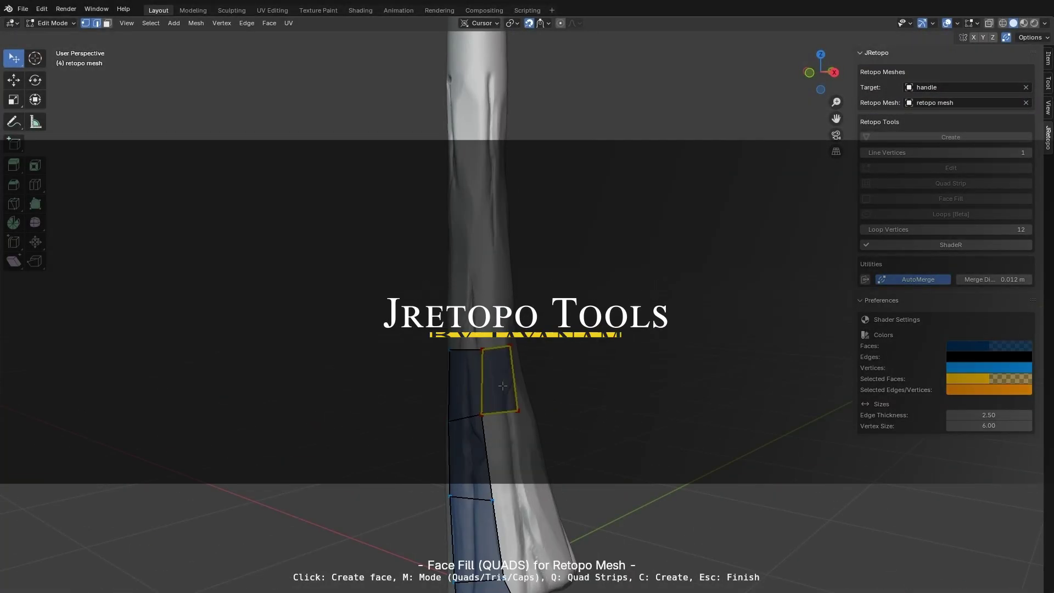
scroll(631, 420, down, 4)
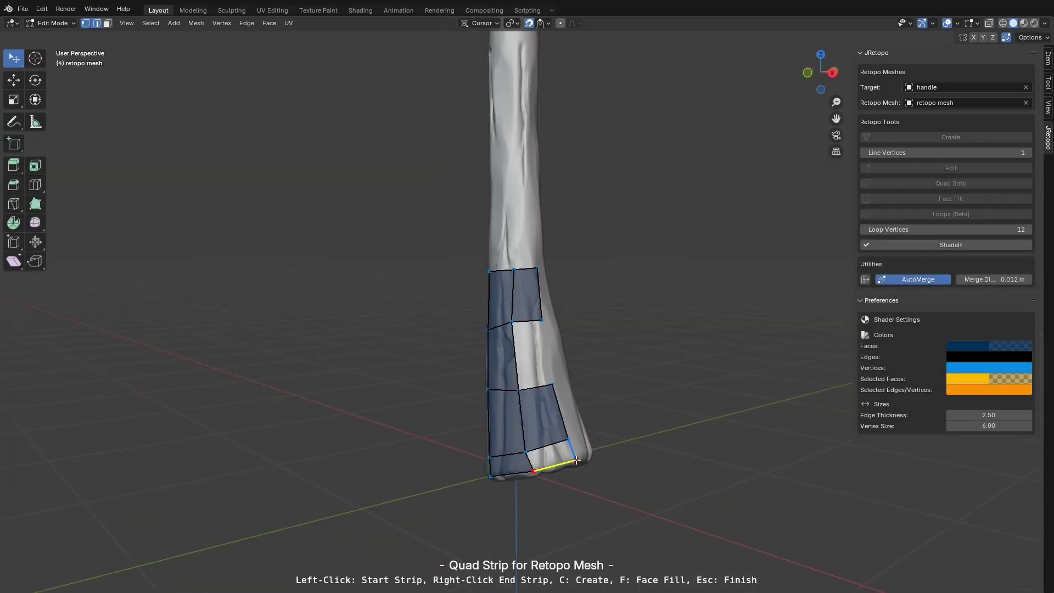
key(Escape)
key(KP_1)
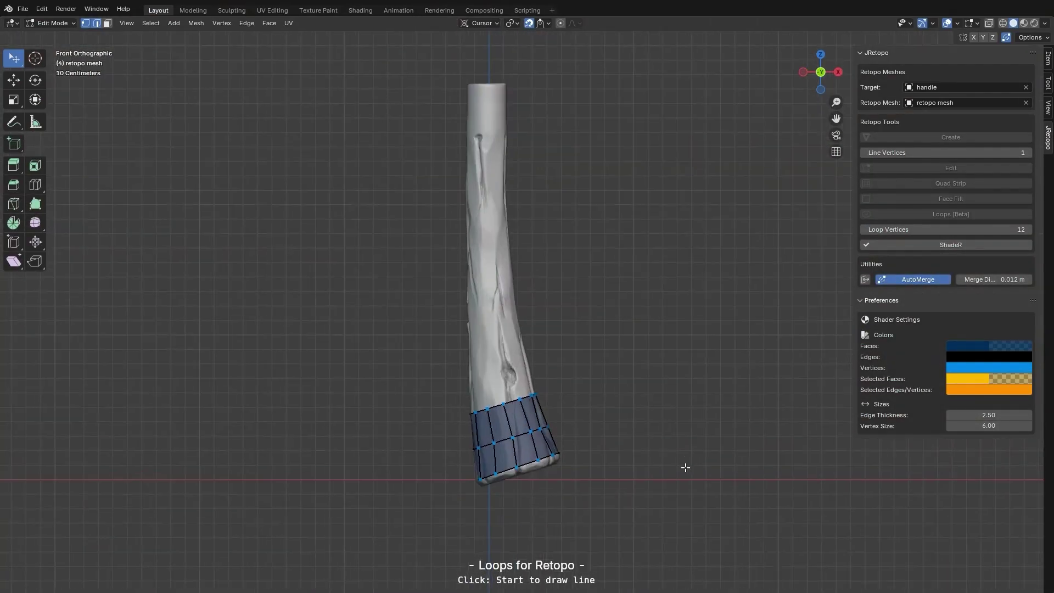
Extrude retopo rings up the handle in Edit mode, rotating one to follow its bend
click(941, 169)
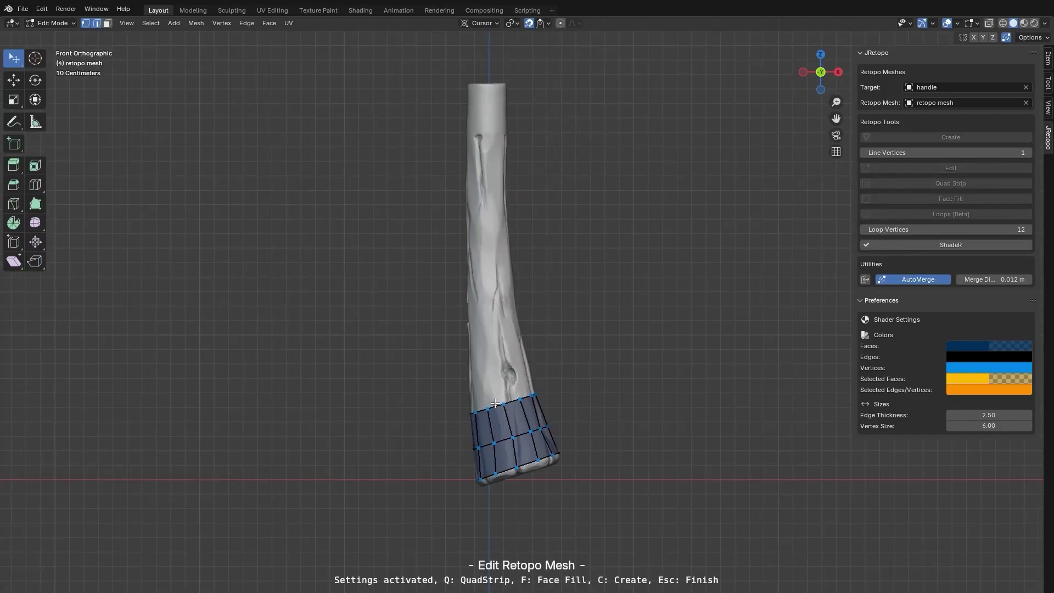
scroll(518, 391, up, 1)
key(e)
click(548, 317)
key(e)
click(537, 196)
scroll(565, 209, down, 2)
key(e)
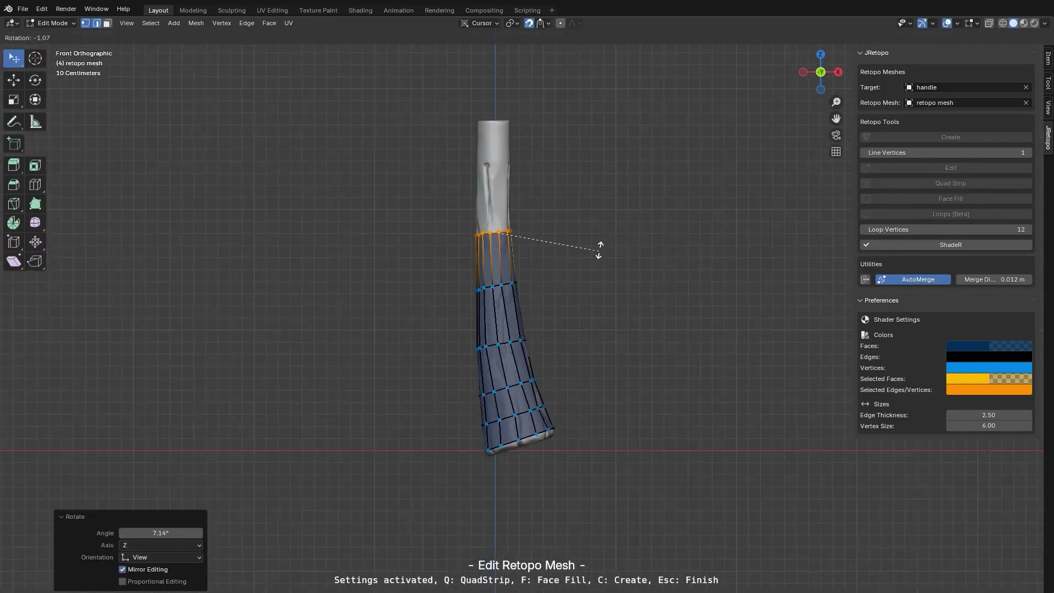
click(595, 224)
key(e)
click(585, 142)
Cap the top of the retopo tube with Face Fill
shift+scroll(608, 461, up, 2)
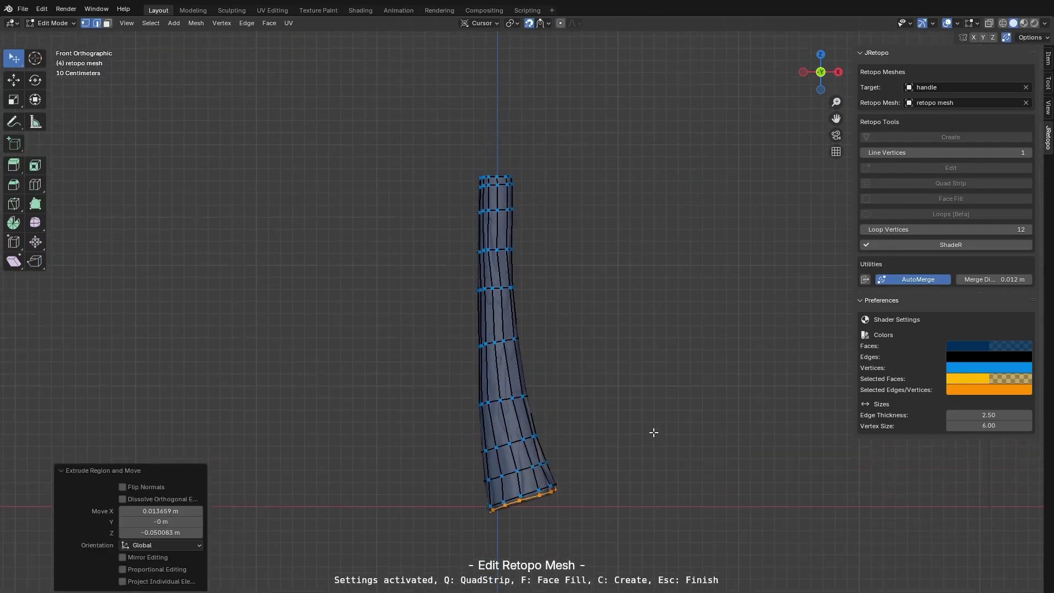
key(f)
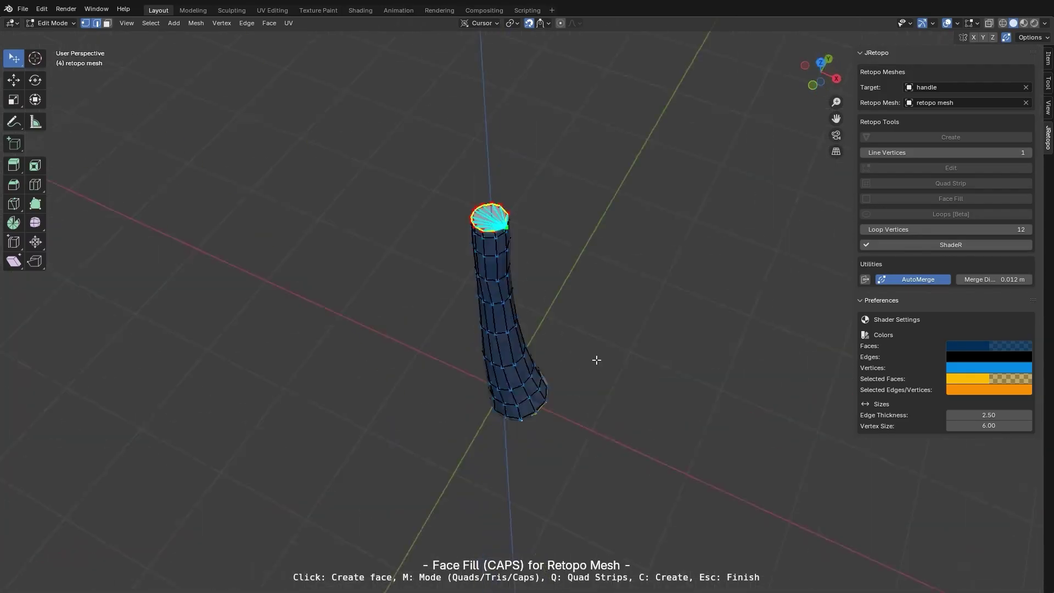
mouse_move(479, 257)
middle_down()
mouse_move(630, 313)
mouse_move(671, 377)
middle_up()
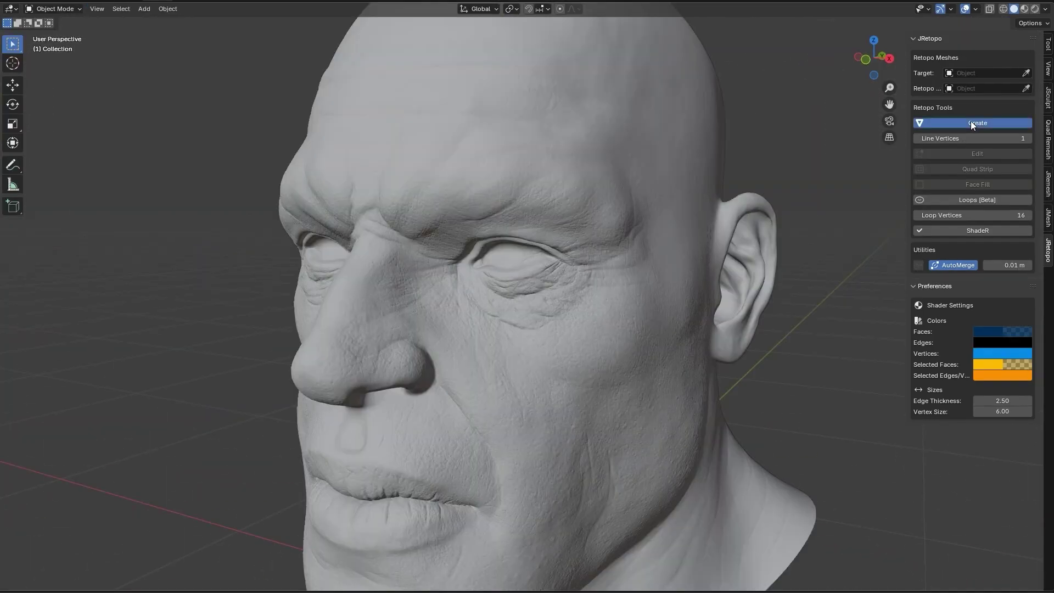
Draw a polyline under the eye and build quad strips and fills toward the cheek
click(482, 266)
click(568, 249)
key(q)
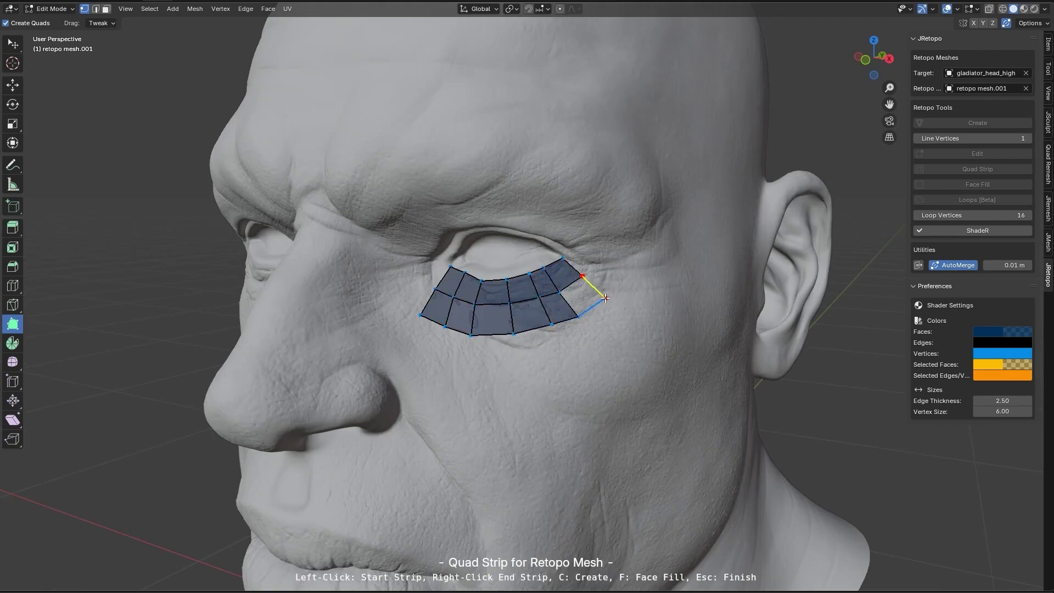
ctrl+click(457, 331)
right_click(480, 367)
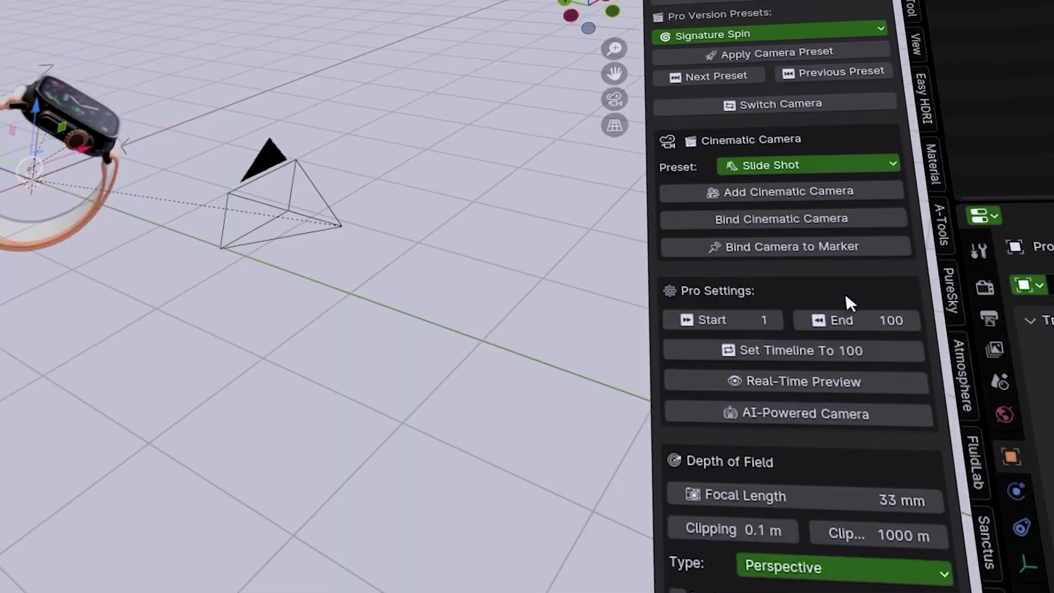
Bind the Slide Shot cinematic camera to the smartwatch scene
click(763, 217)
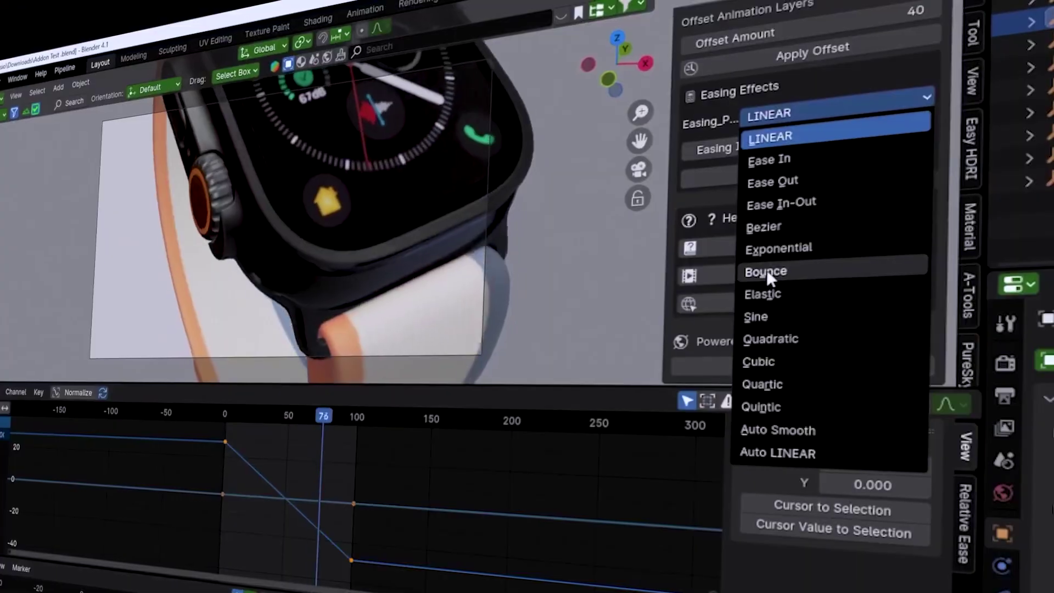
Try Bounce, Elastic, Sine and Cubic easing curves on the watch animation
click(767, 271)
click(806, 164)
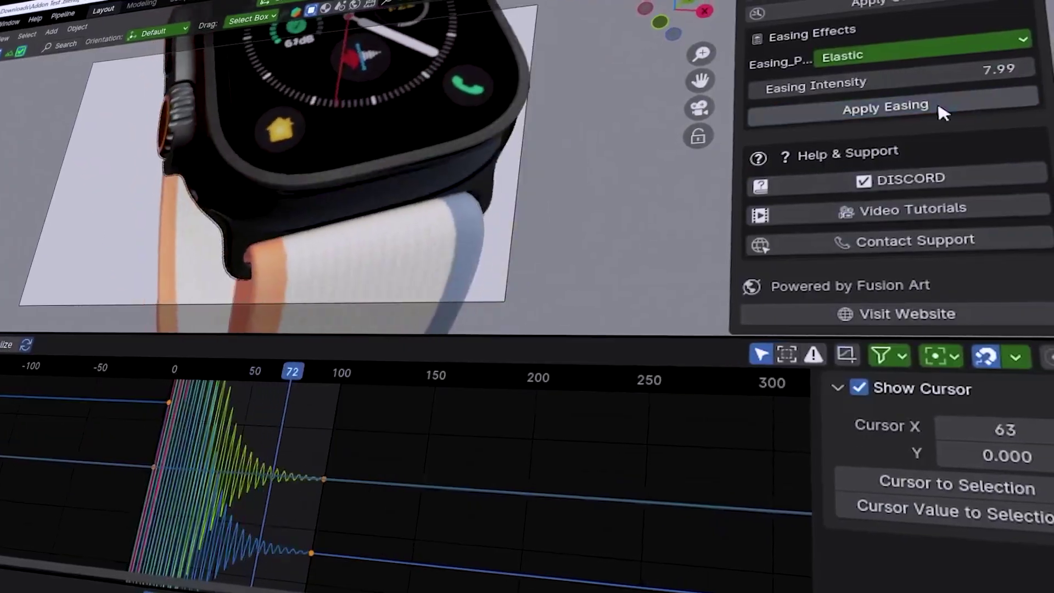
click(898, 42)
click(812, 242)
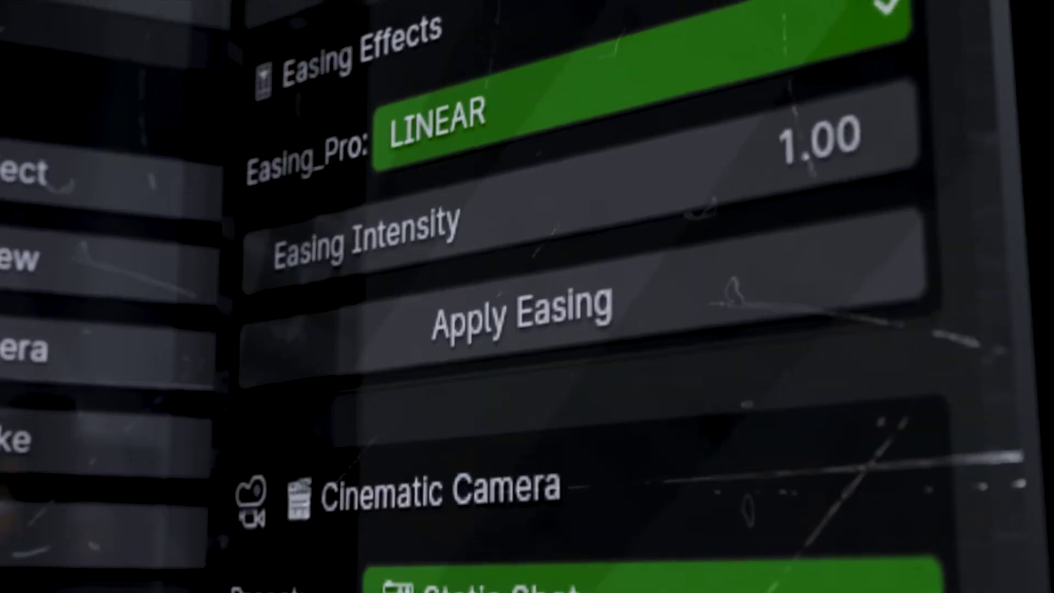
click(826, 108)
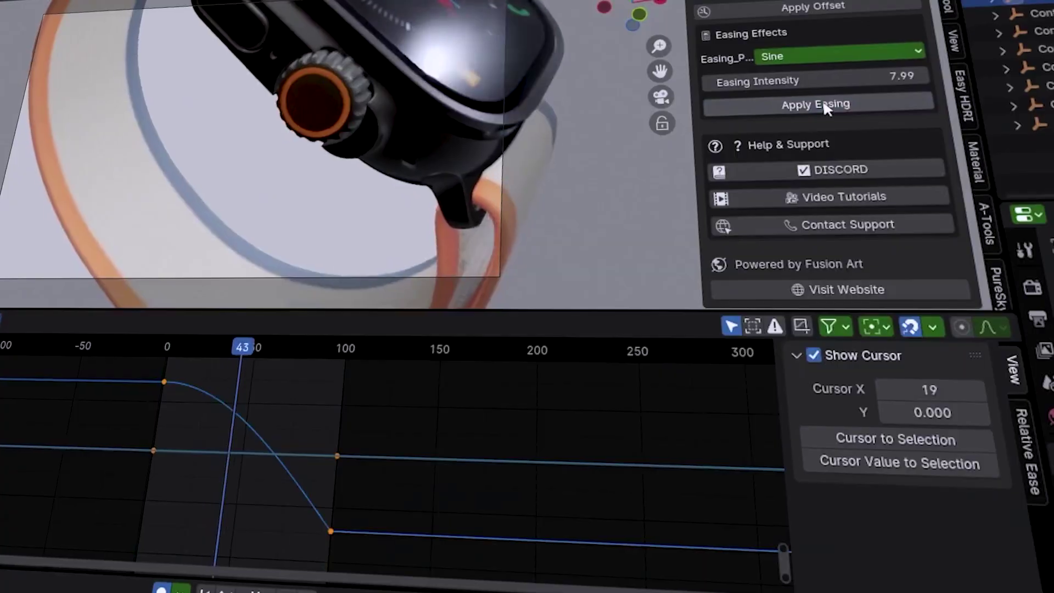
click(824, 56)
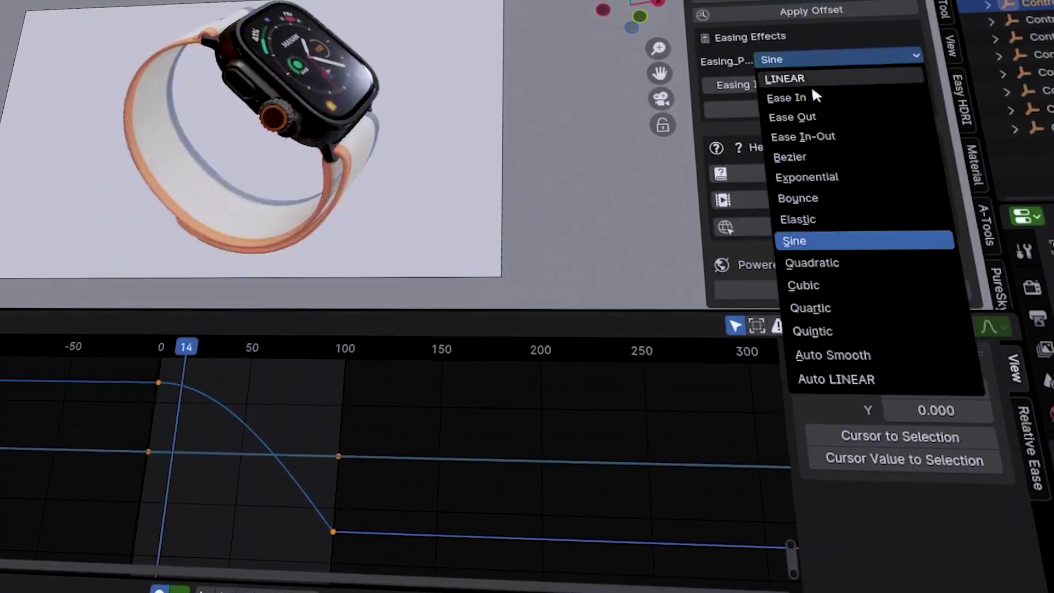
click(805, 281)
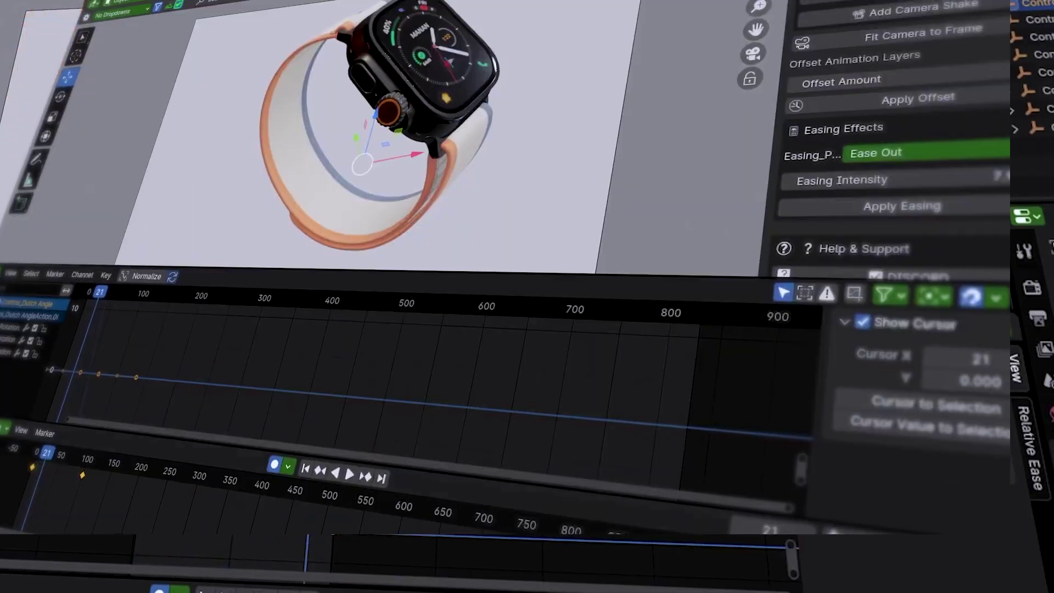
Shift the watch keyframes forward by an offset of 100 frames, then cycle camera views
click(895, 78)
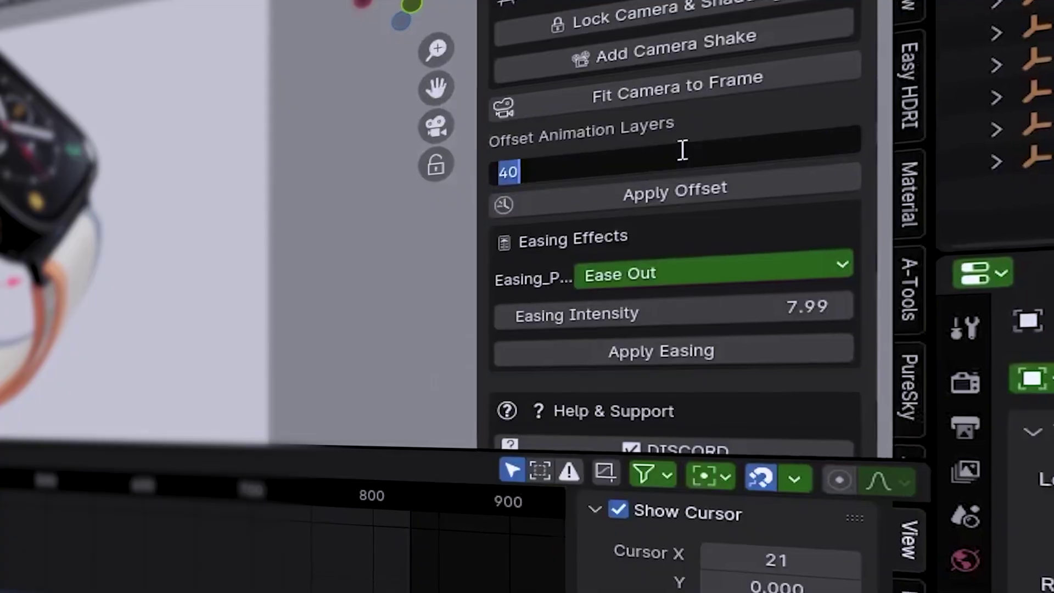
text(100)
key(Return)
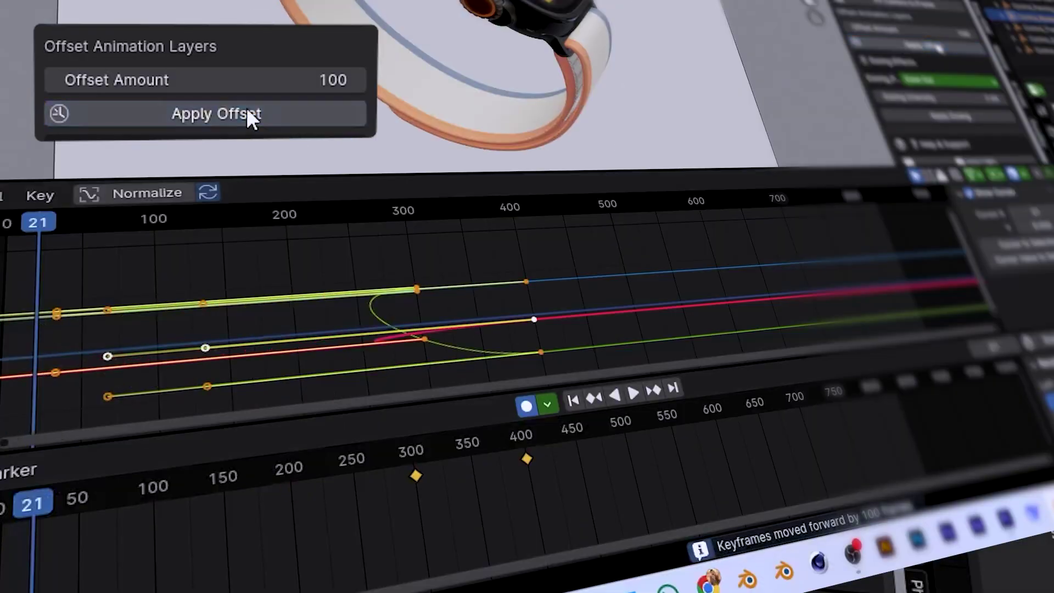
click(245, 113)
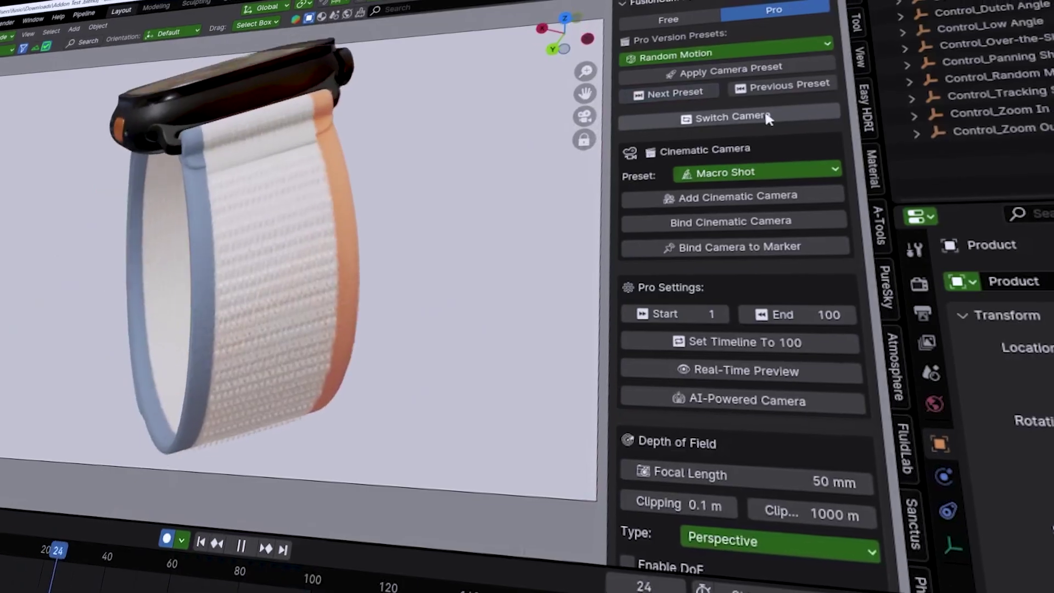
click(766, 117)
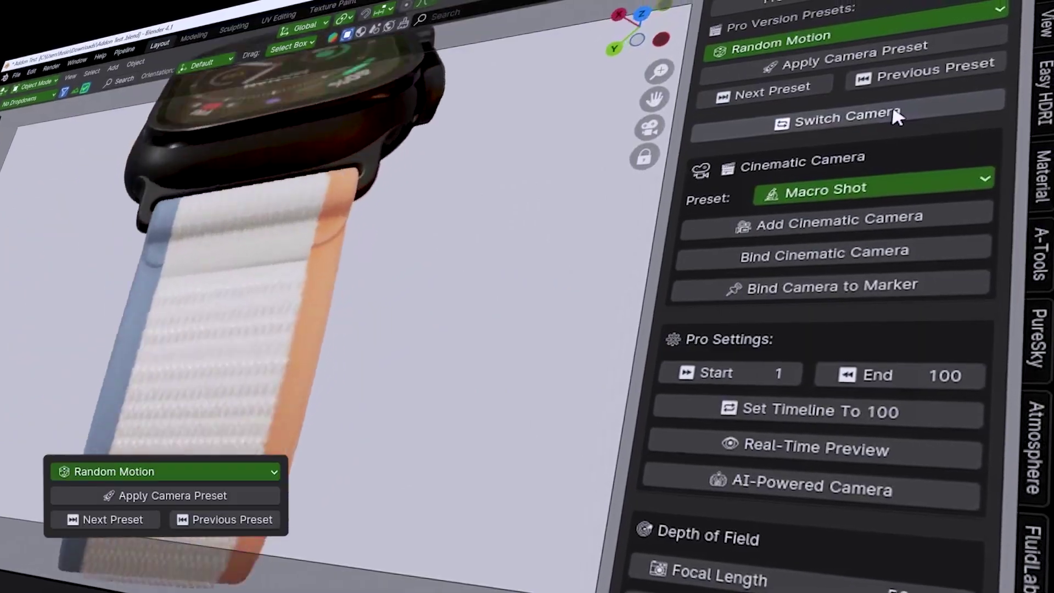
click(892, 109)
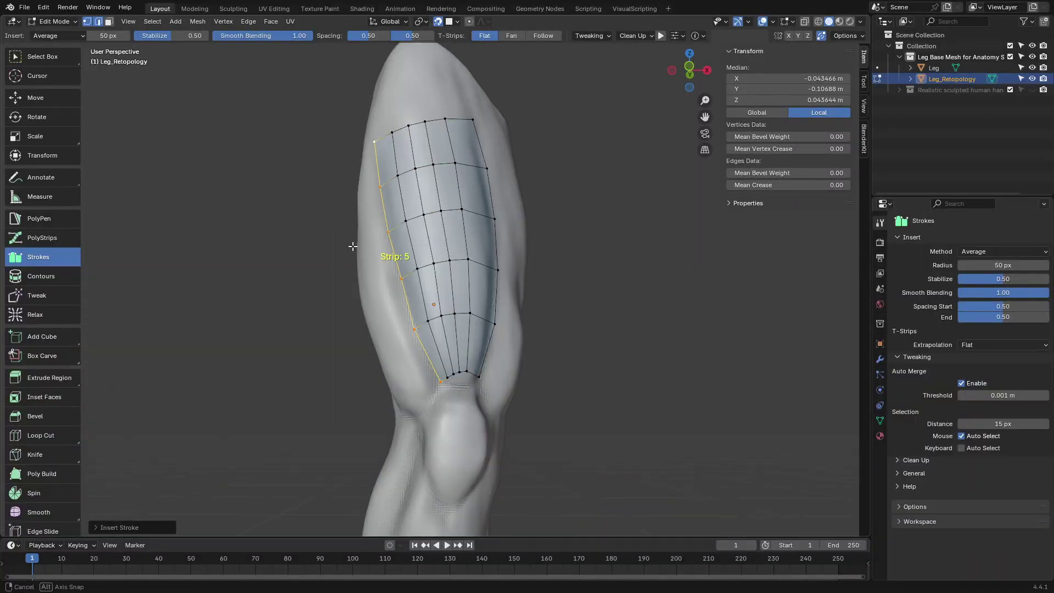
Orbit the view around the leg to inspect the Leg_Retopology quad strip
middle_drag(352, 246, 493, 441)
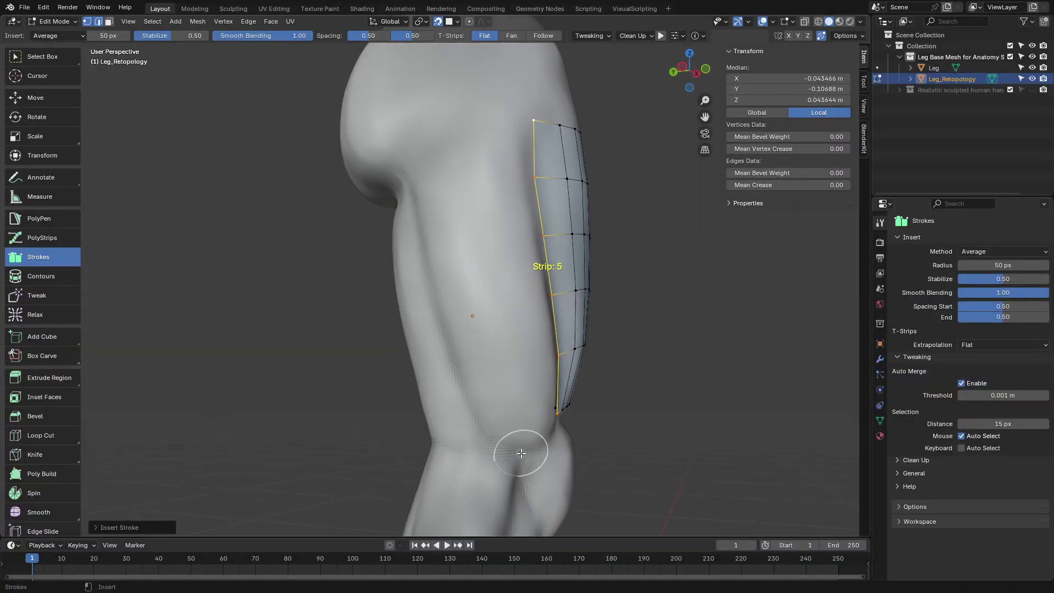